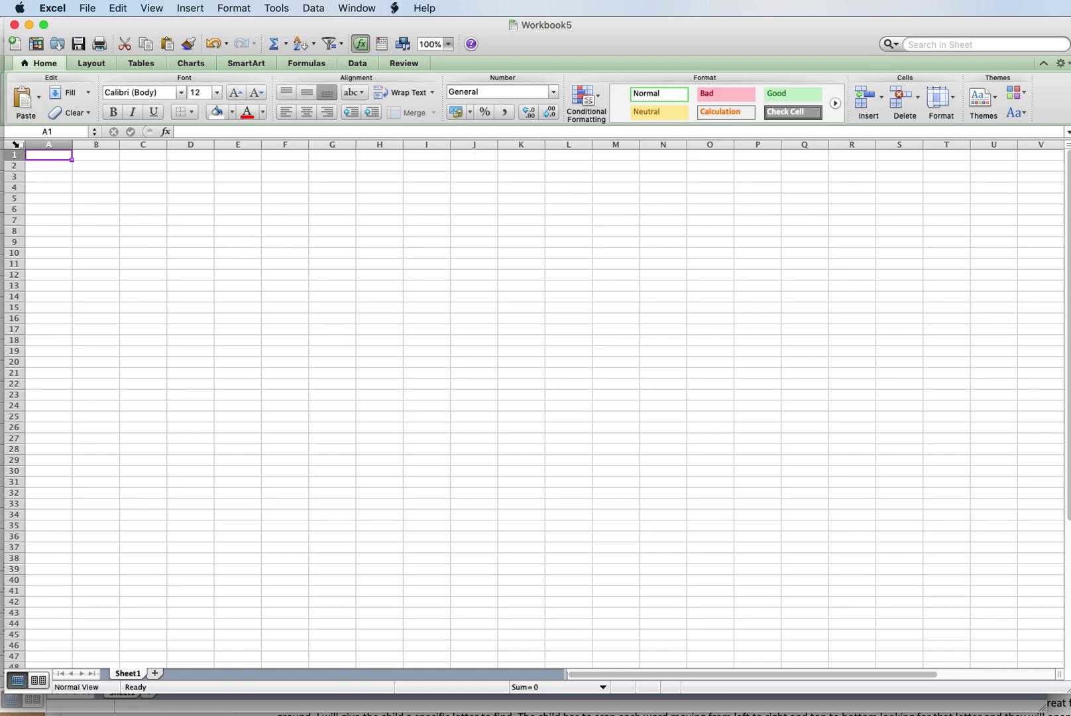
Step: Set the row height of the entire sheet to 0.4"
left_click(15, 144)
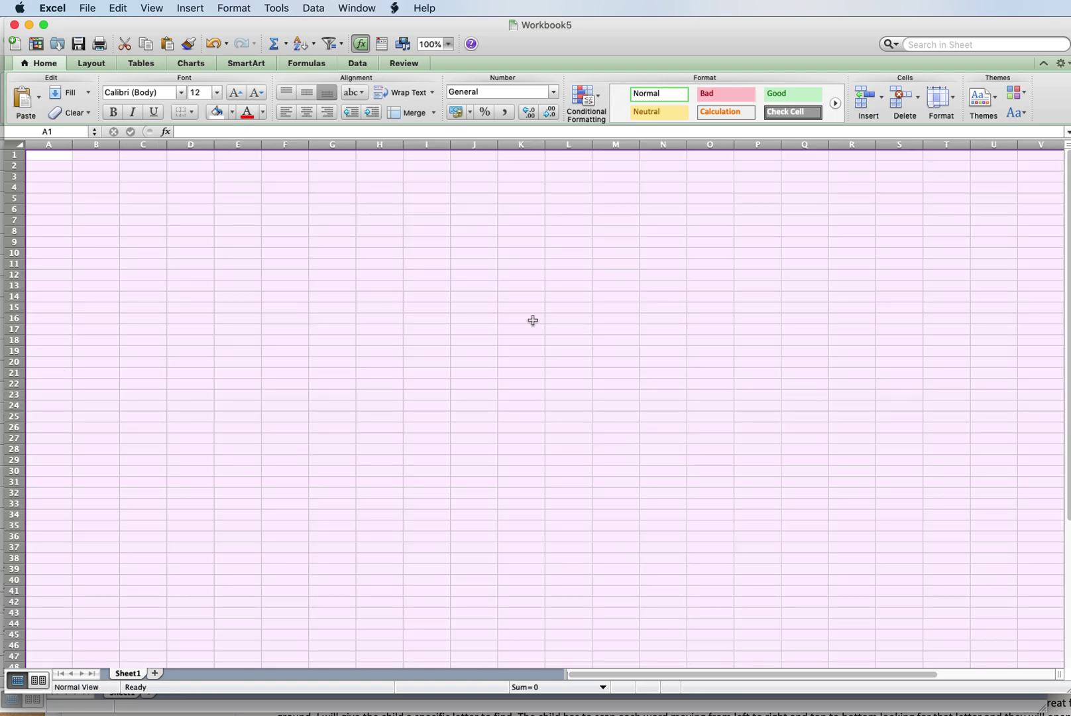
left_click(236, 8)
mouse_move(241, 42)
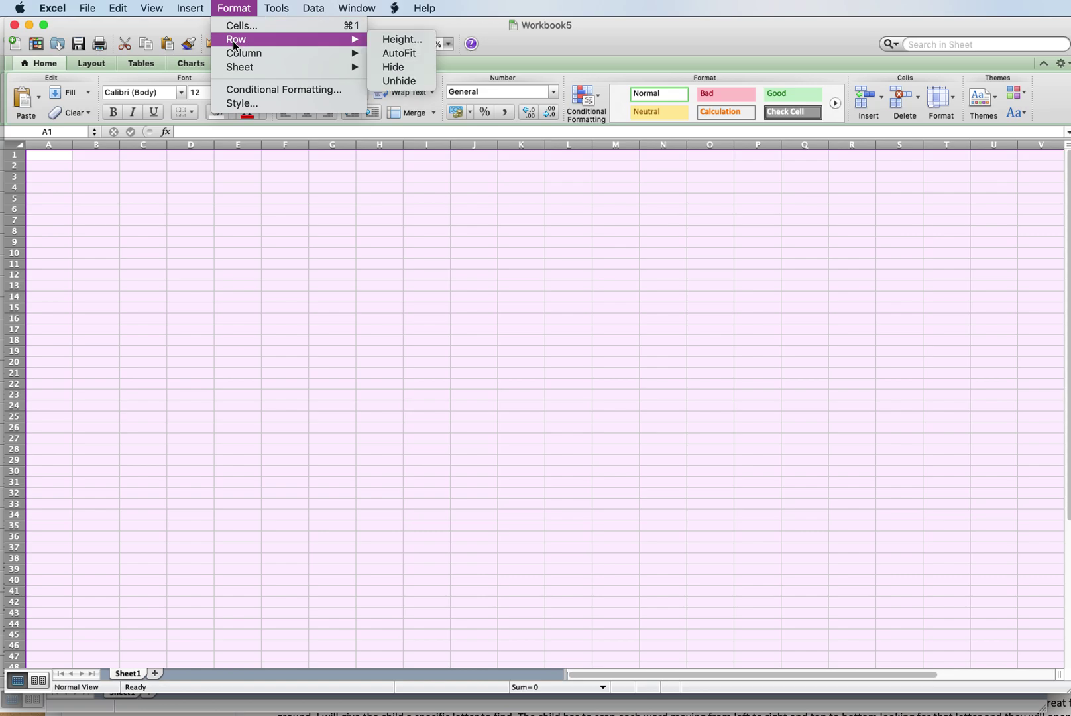
left_click(403, 41)
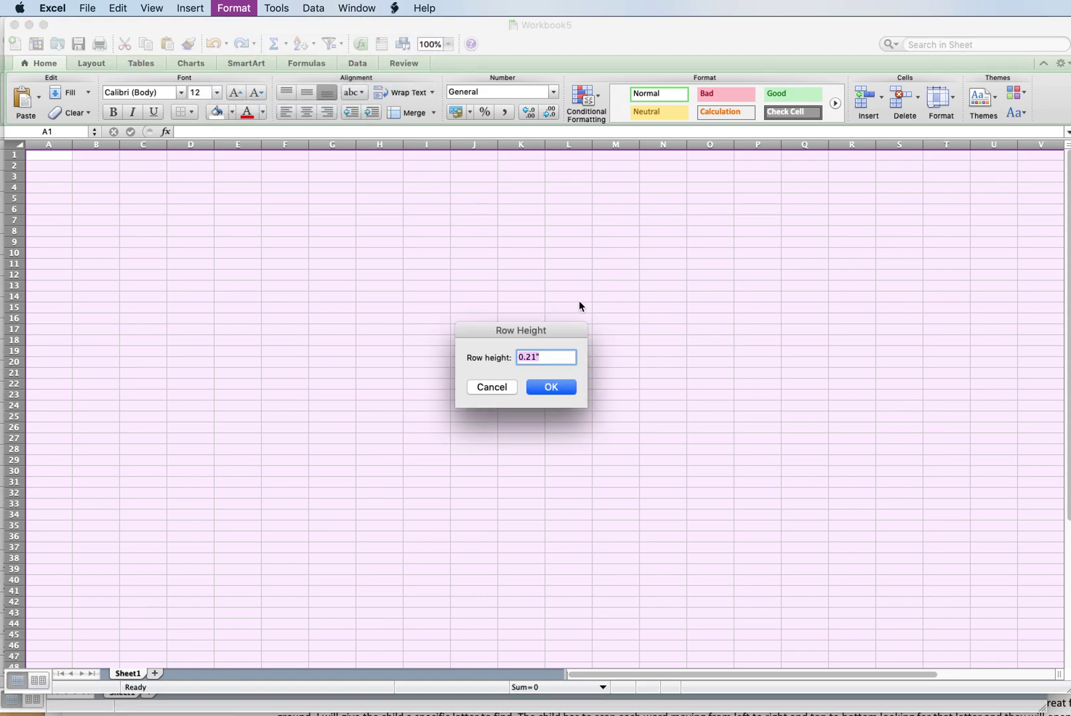
left_click(540, 358)
key("BackSpace")
key("BackSpace")
type("4")
left_click(570, 397)
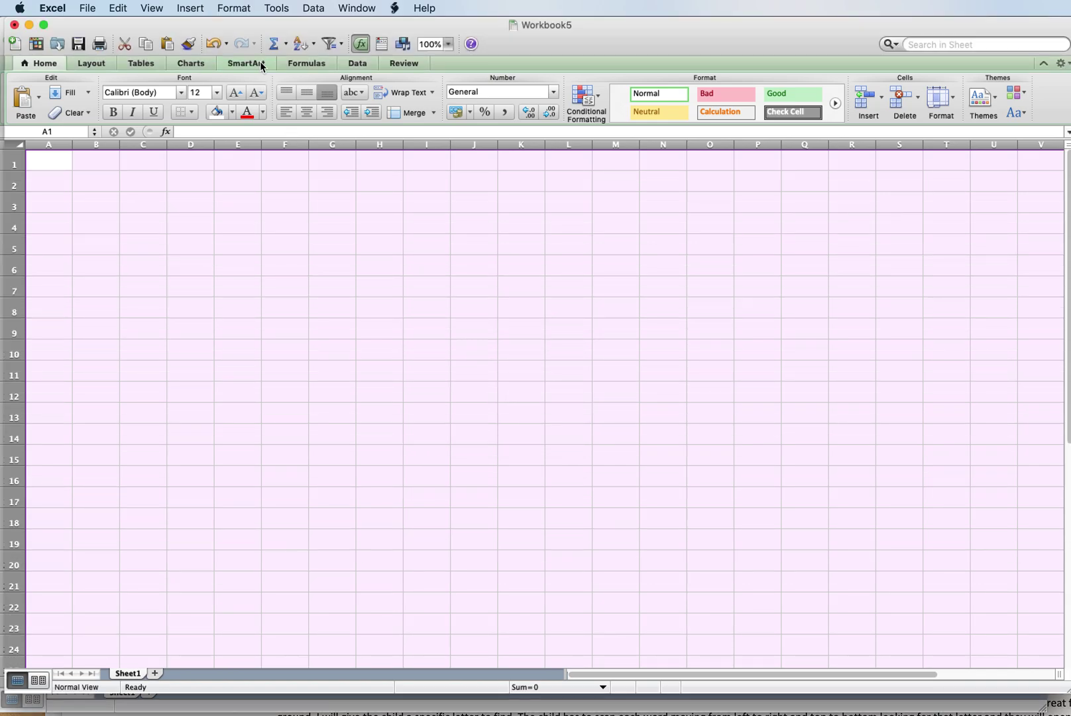
Step: Narrow all columns of the sheet to match the 0.4" row height, making the cells square
left_click(241, 10)
mouse_move(245, 55)
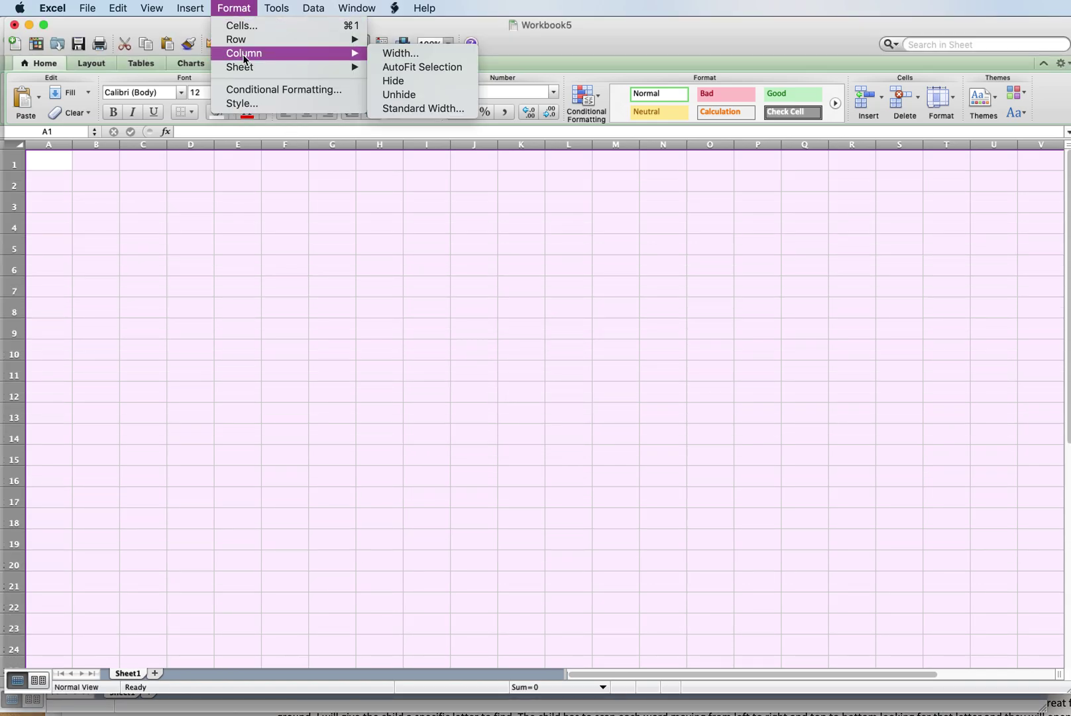
left_click(406, 54)
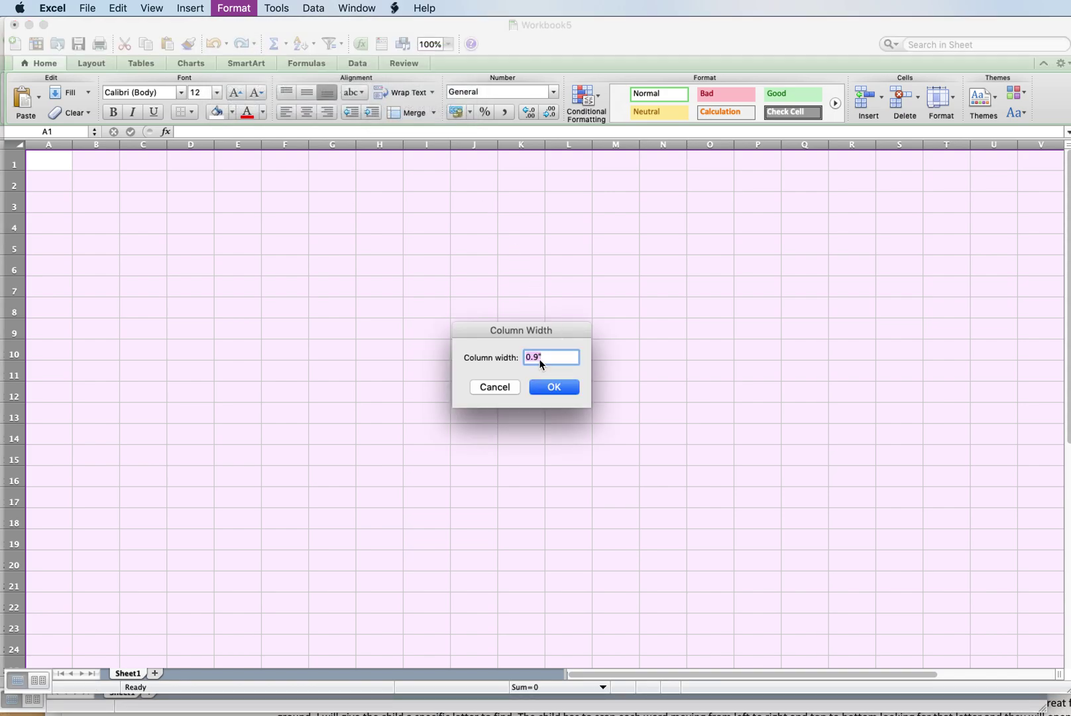
left_click(536, 353)
key("BackSpace")
left_click(559, 386)
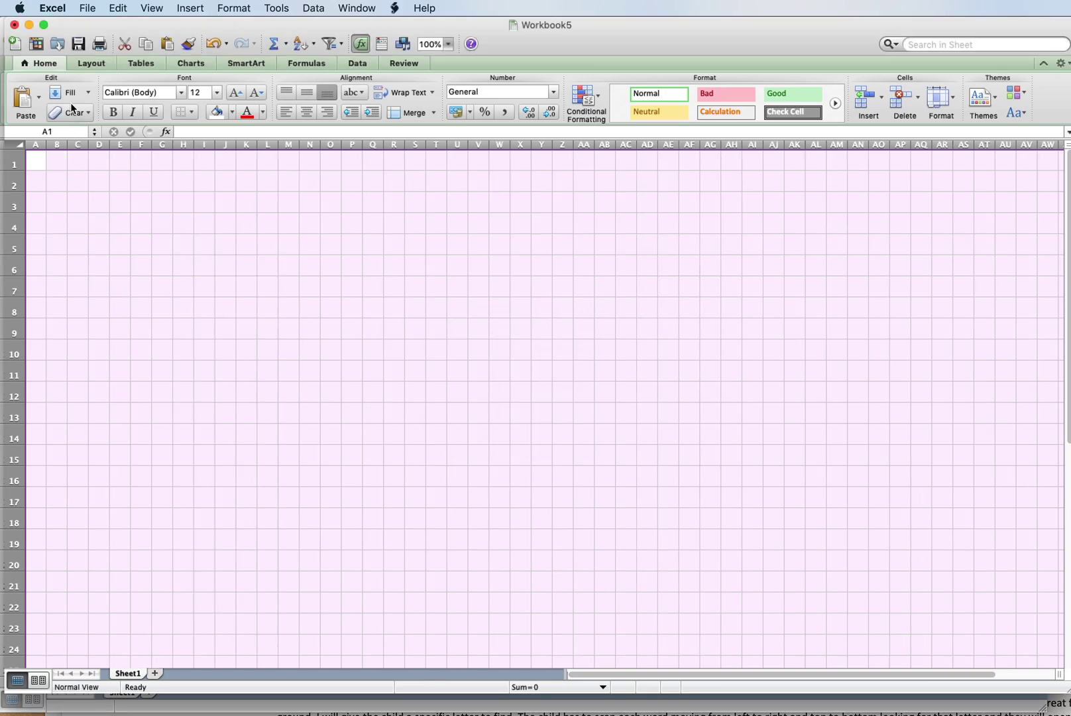
Step: Set the sheet's page orientation to portrait
left_click(87, 66)
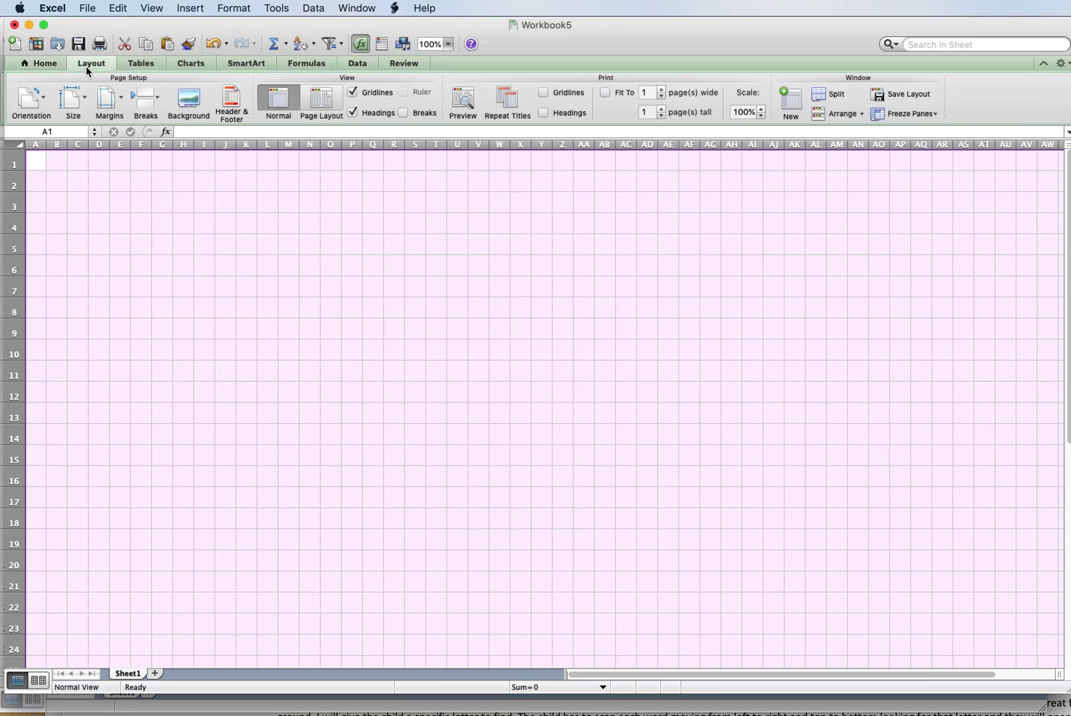
left_click(29, 99)
left_click(40, 134)
left_click(36, 100)
left_click(38, 119)
Step: Apply all borders to the 10-by-10 block of cells C3:L12
left_click(95, 205)
left_click(74, 203)
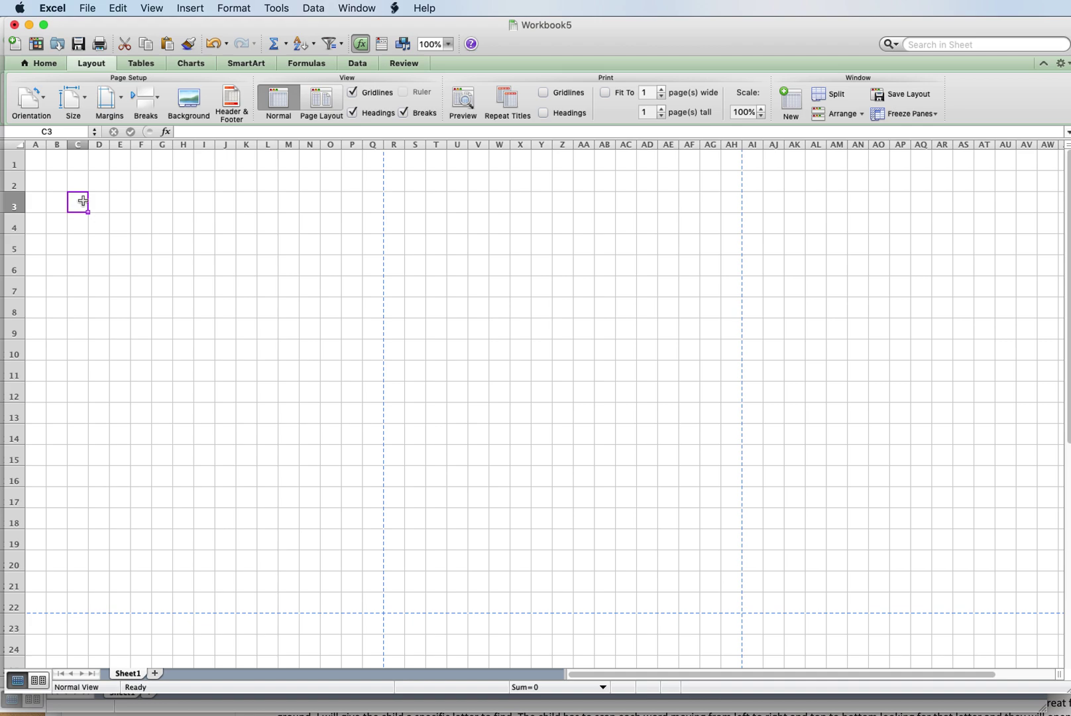
left_click_drag(79, 200, 272, 382)
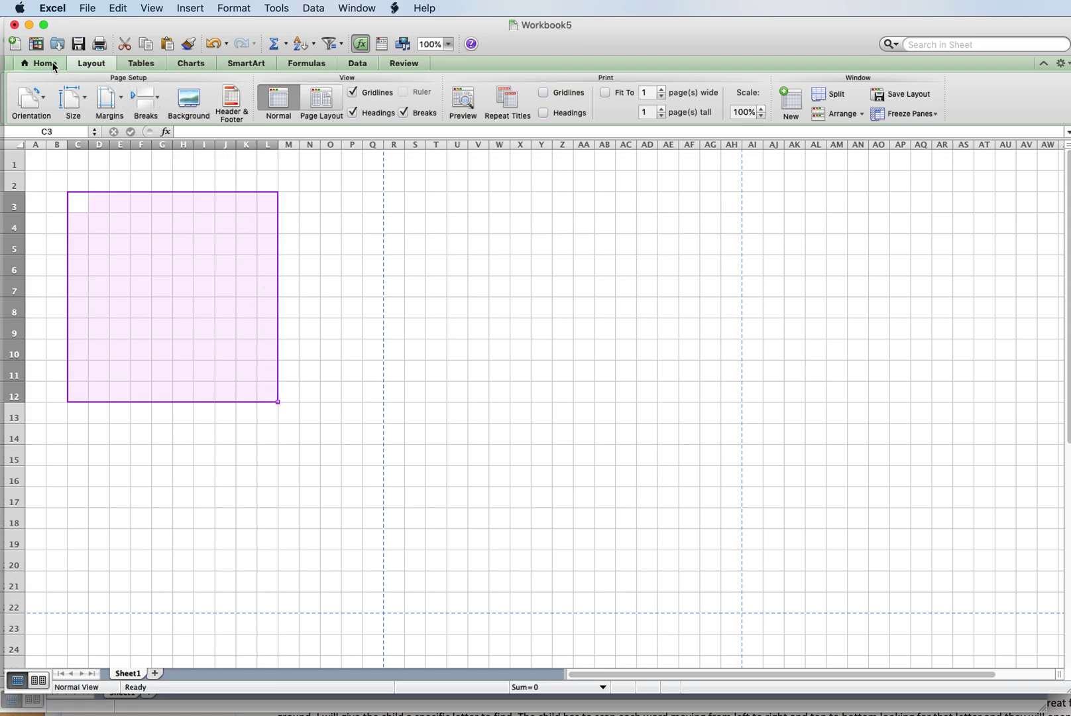
left_click(54, 65)
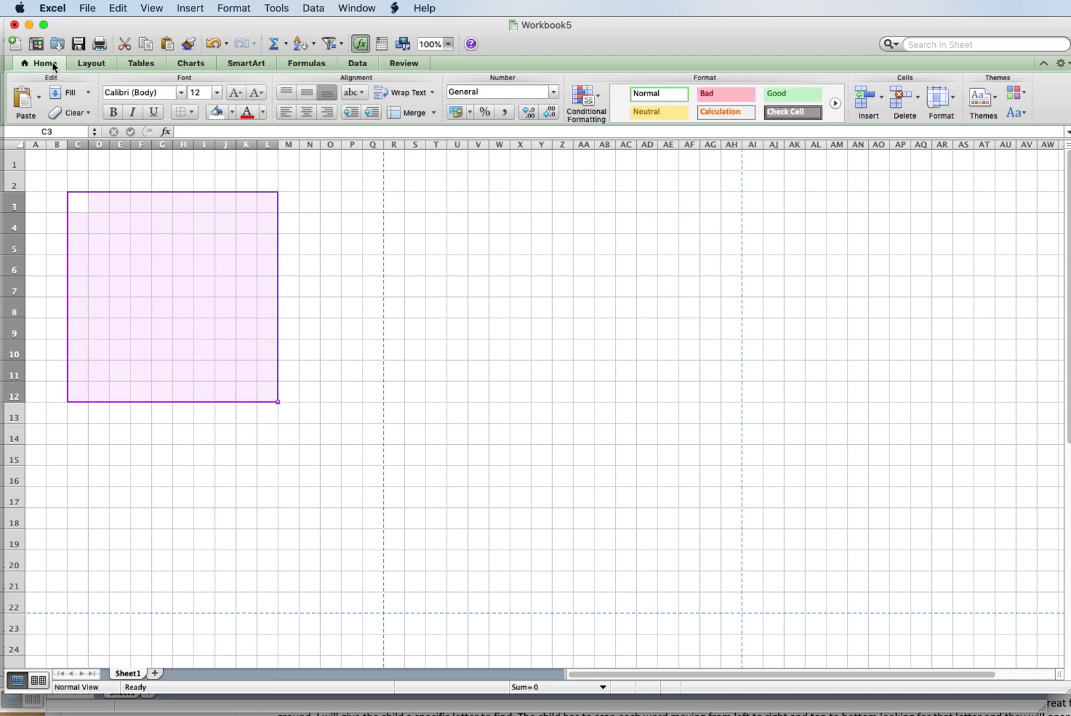
left_click(189, 112)
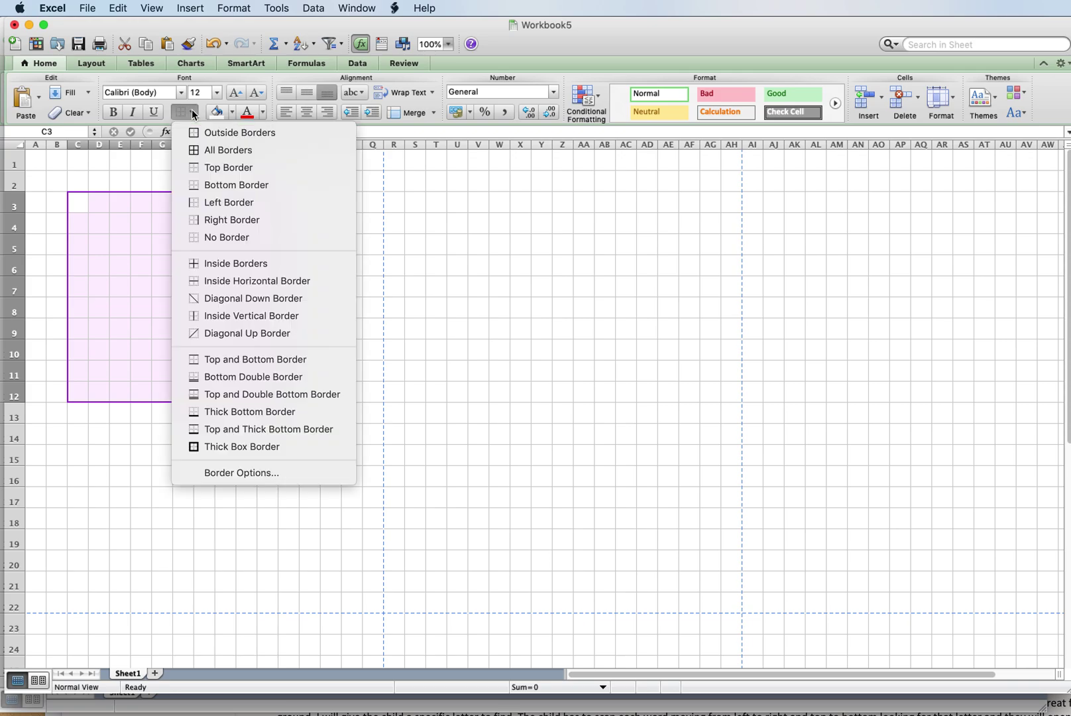
left_click(213, 156)
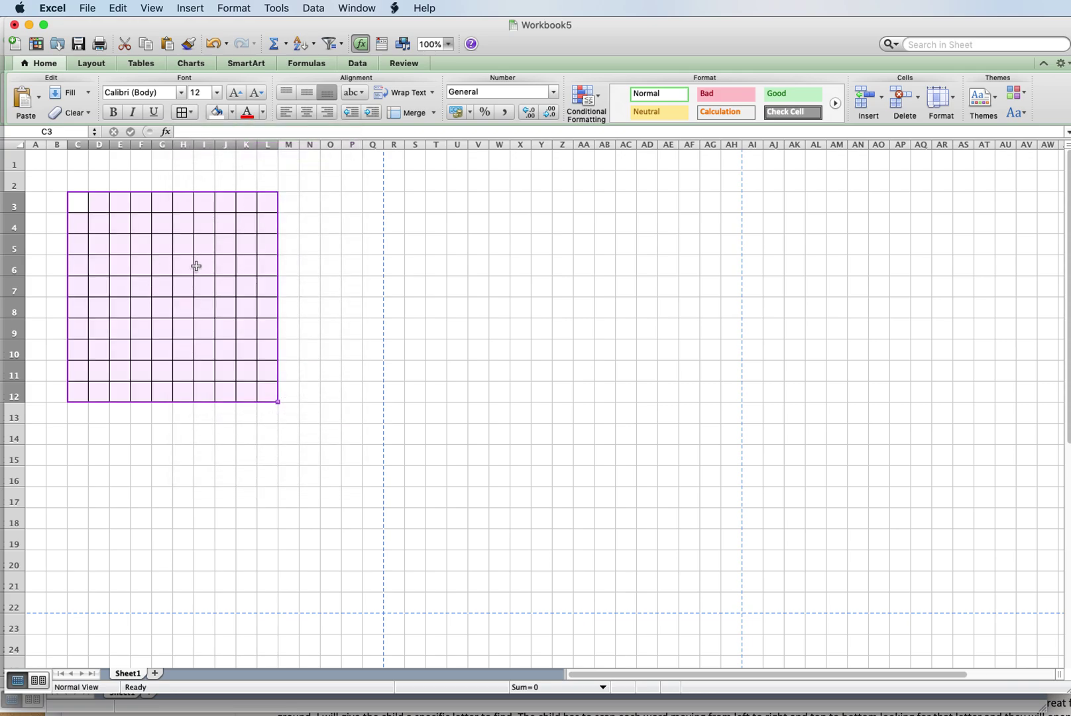
Step: Enter the random-letter formula =CHAR(RANDBETWEEN(65,90)) in cell C3
left_click(77, 202)
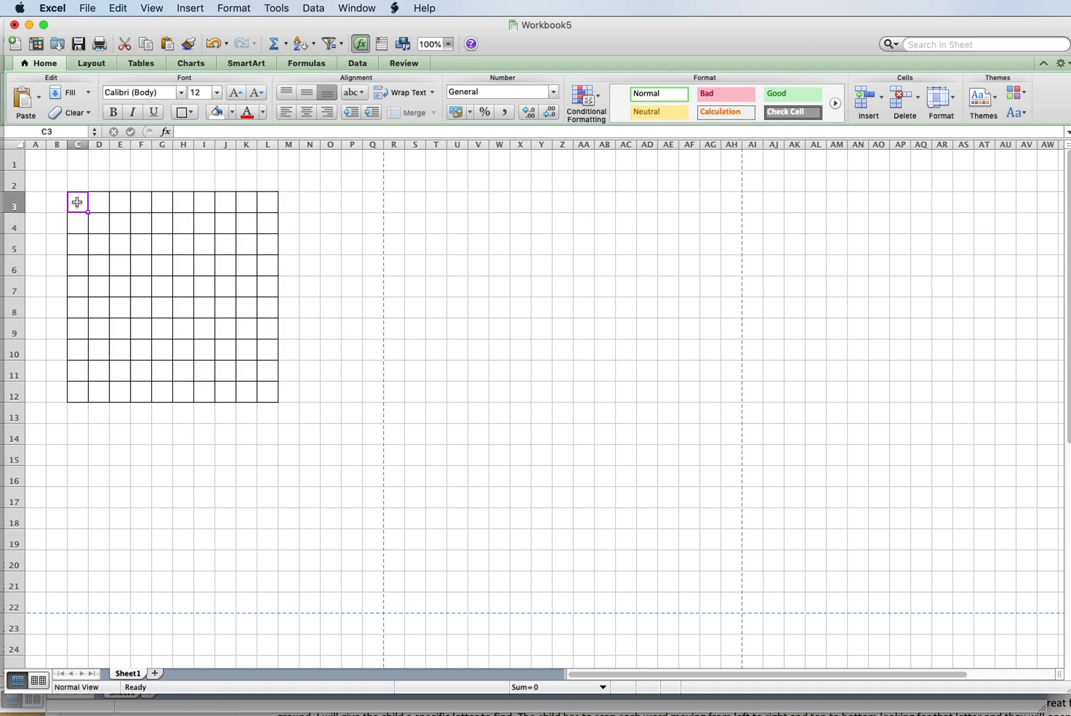
type("=")
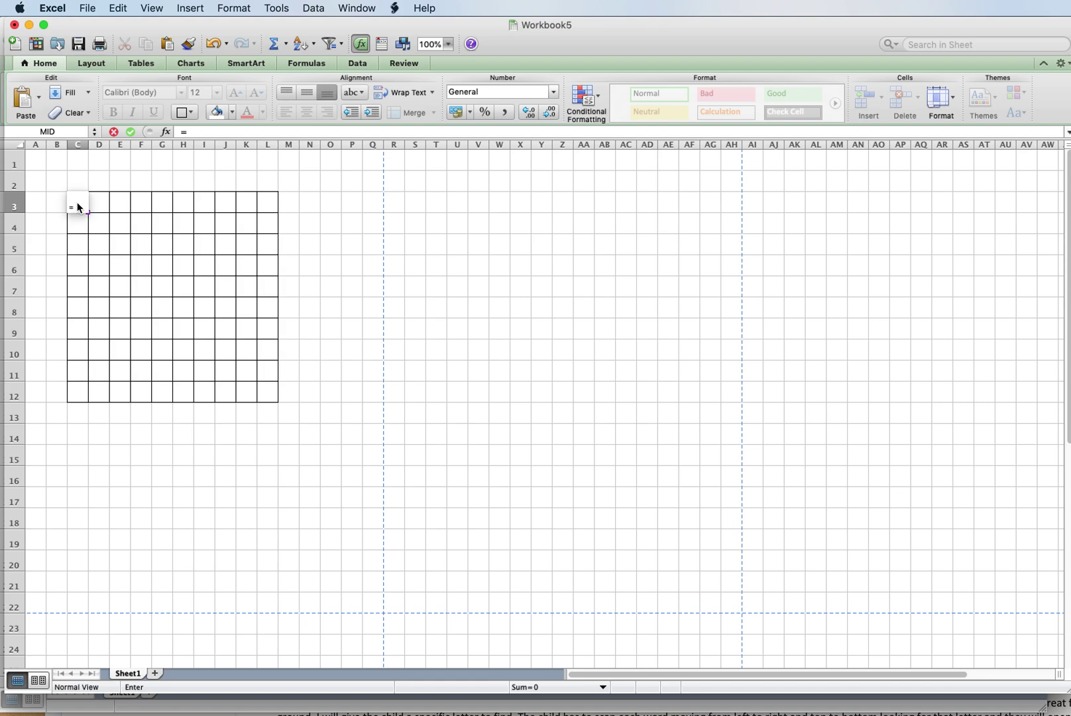
type("CHAR")
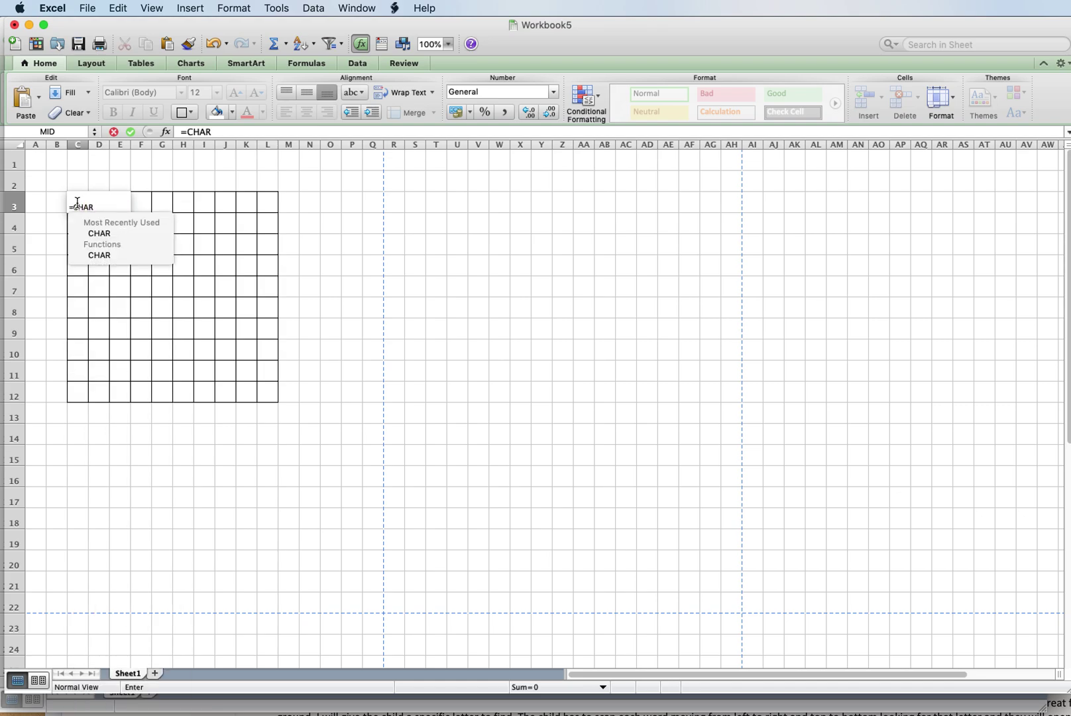
type("(")
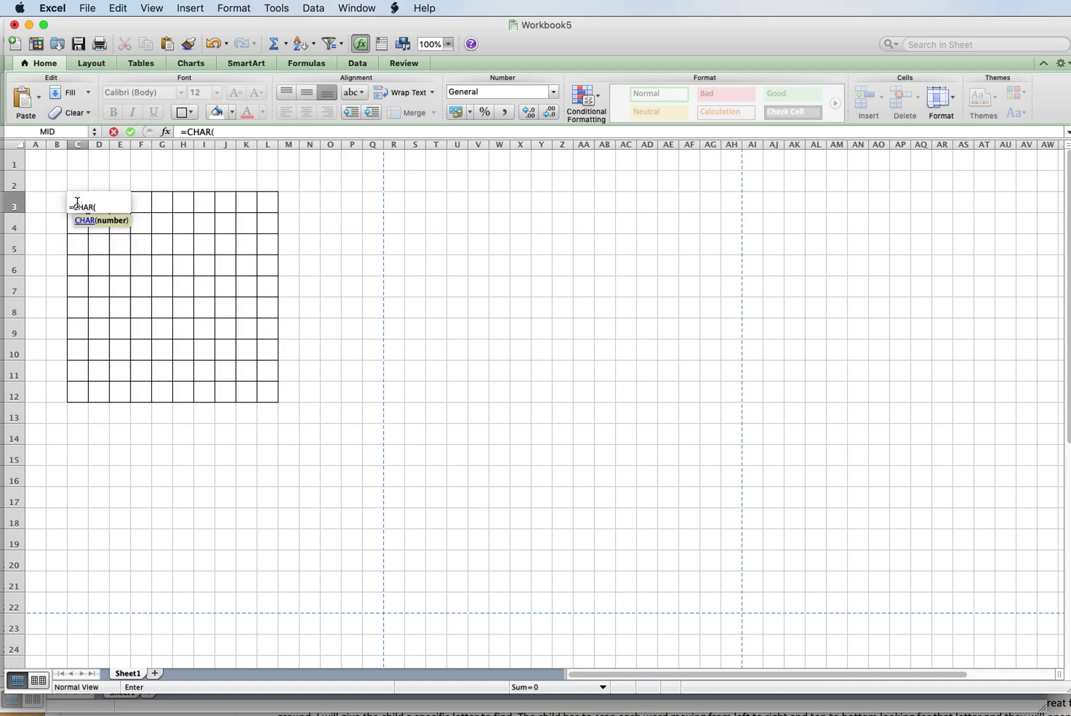
type("RANDBETWEEN")
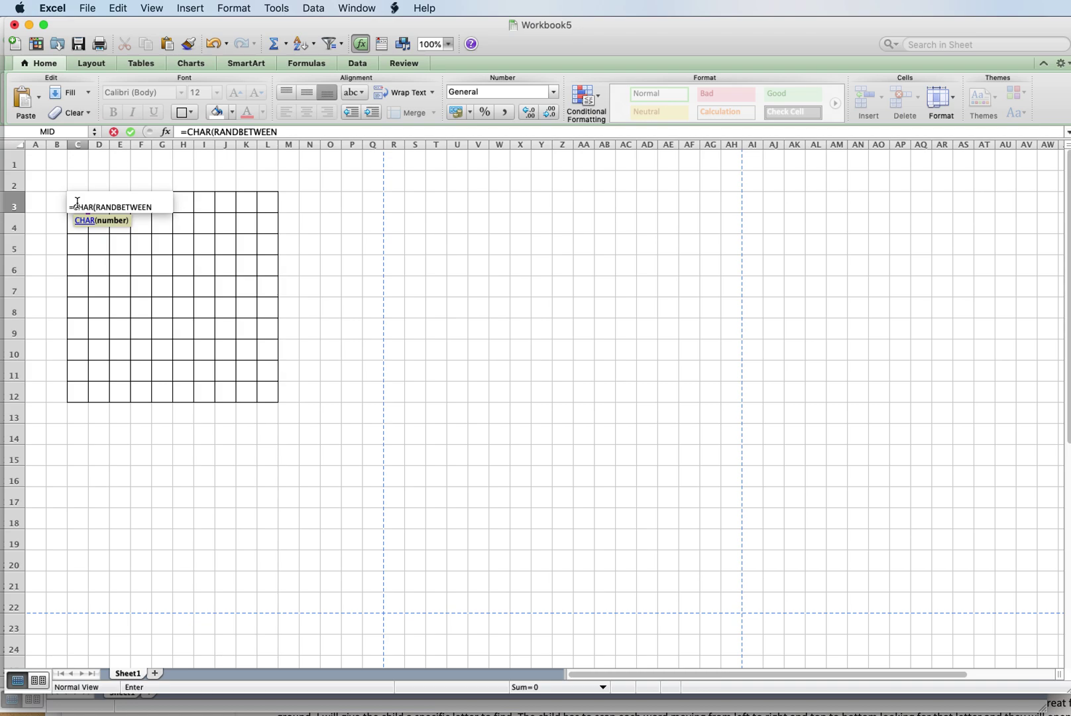
type("(")
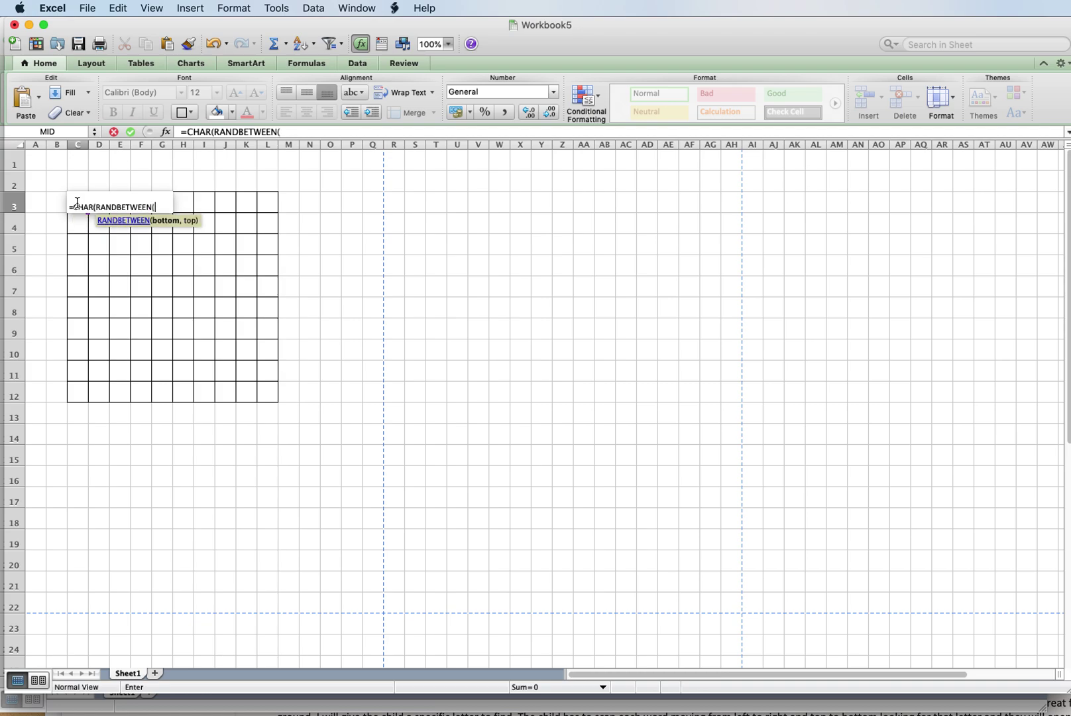
type("65,90")
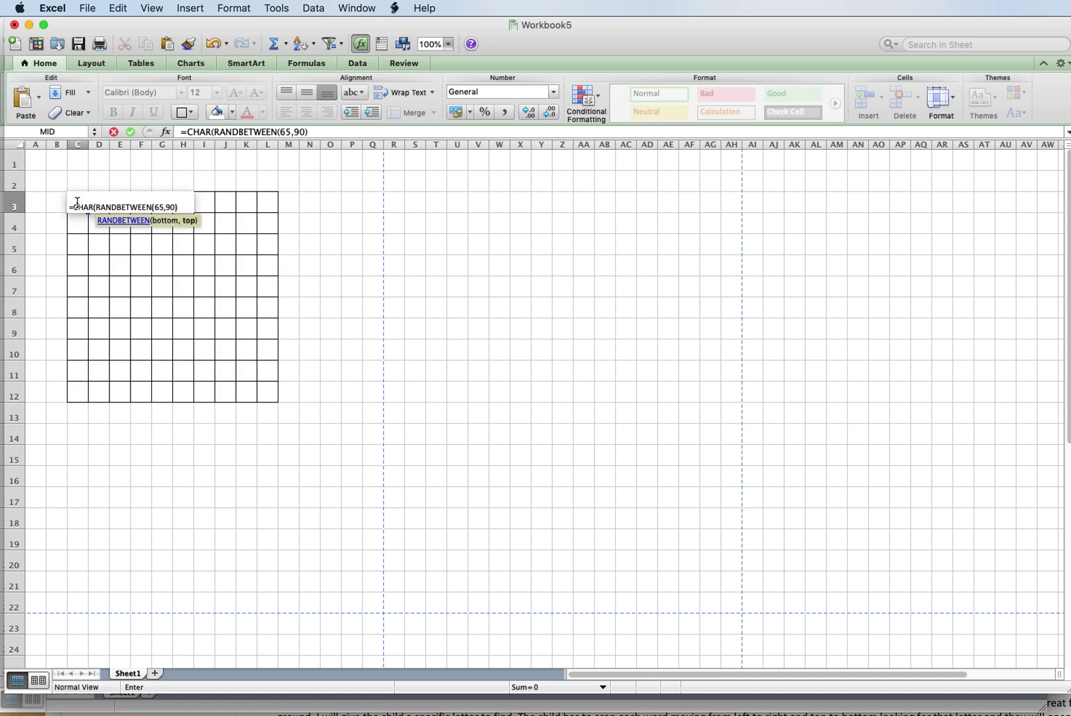
type("))")
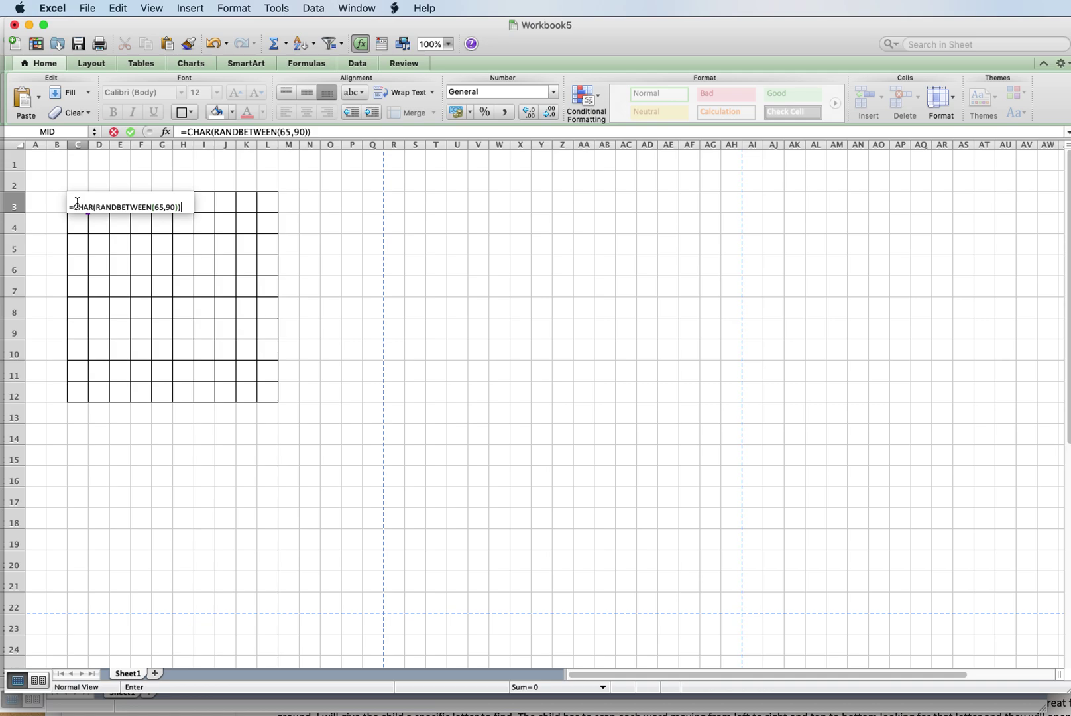
key("Return")
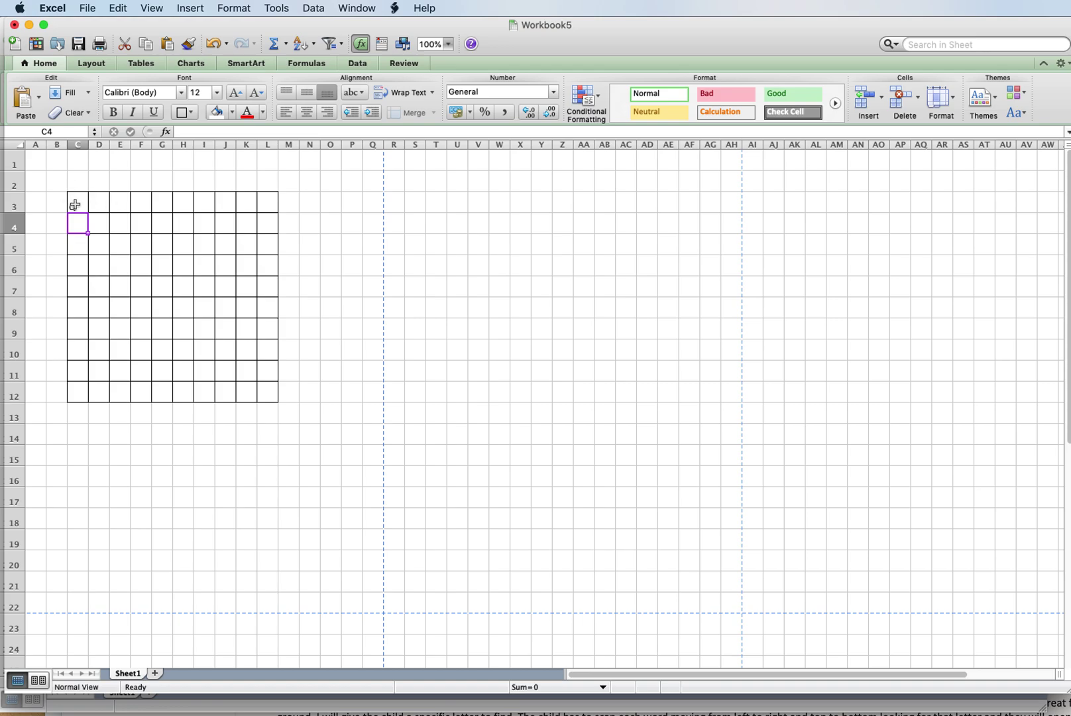
Step: Fill the formula from C3 to the right across the grid's first row, through L3
left_click(75, 205)
left_click_drag(75, 204, 259, 207)
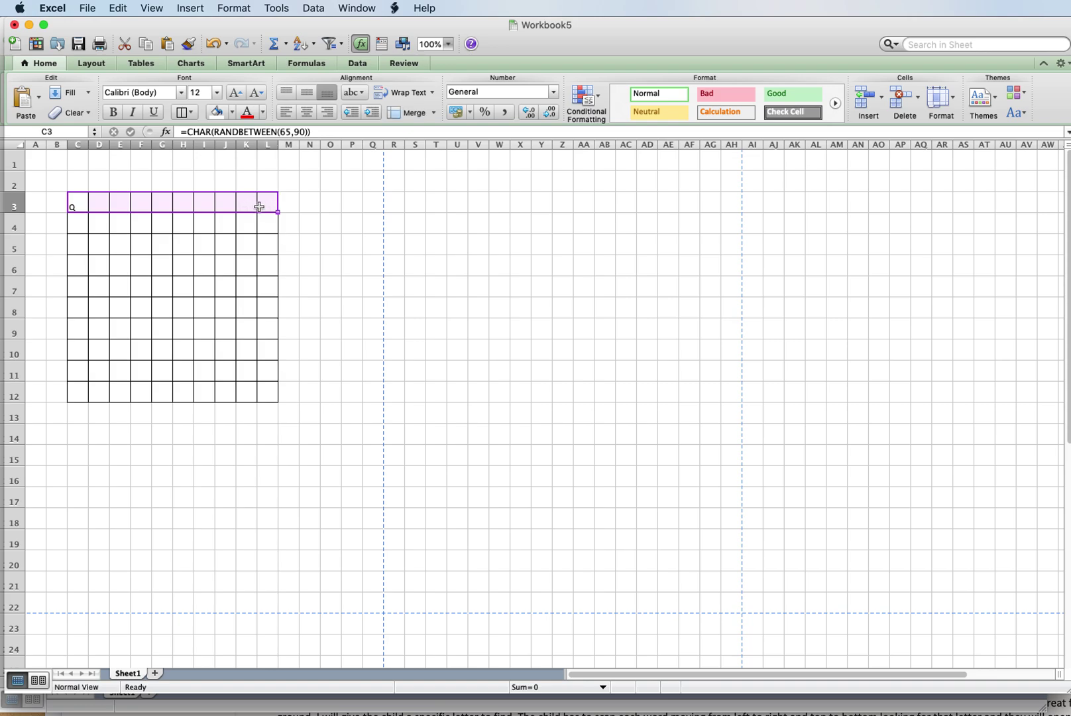
key("super+r")
Step: Fill the formulas down through row 12, first in column C and over the whole grid C3:L12
left_click(78, 204)
left_click_drag(79, 204, 76, 392)
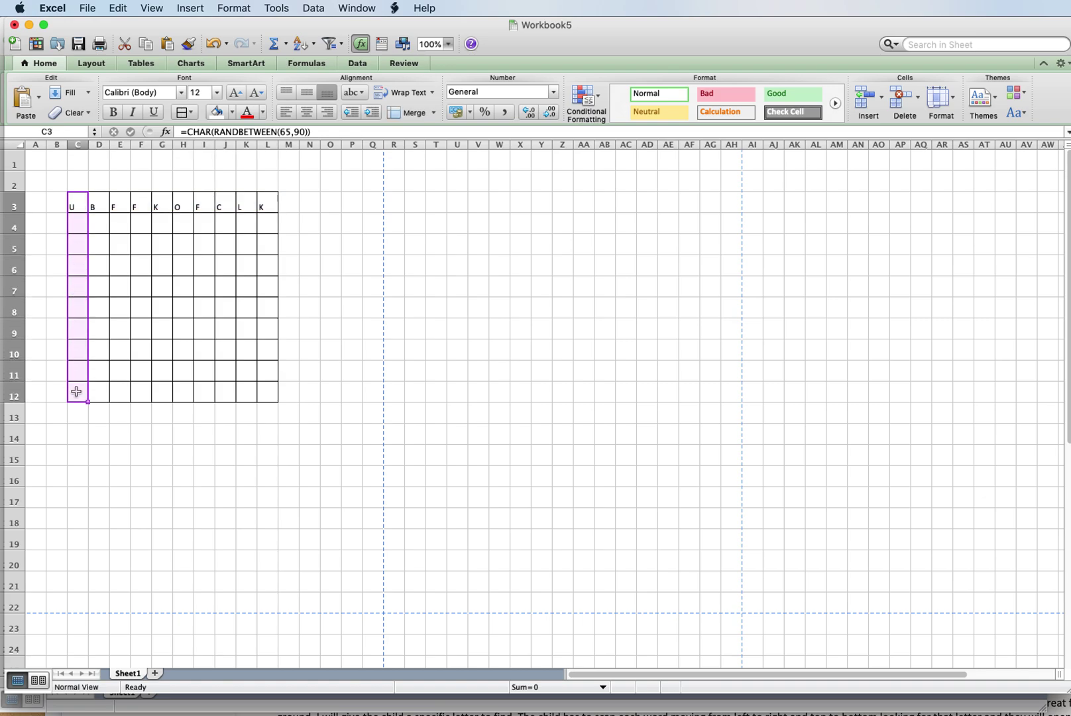
key("super+d")
left_click_drag(78, 203, 254, 379)
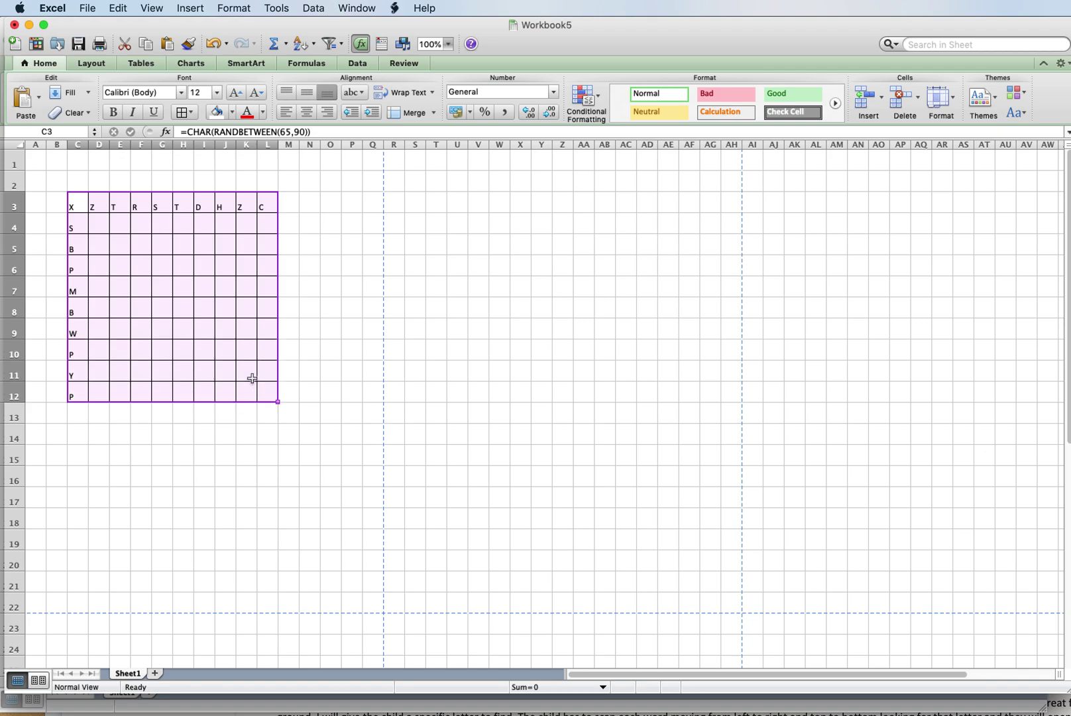
key("ctrl+d")
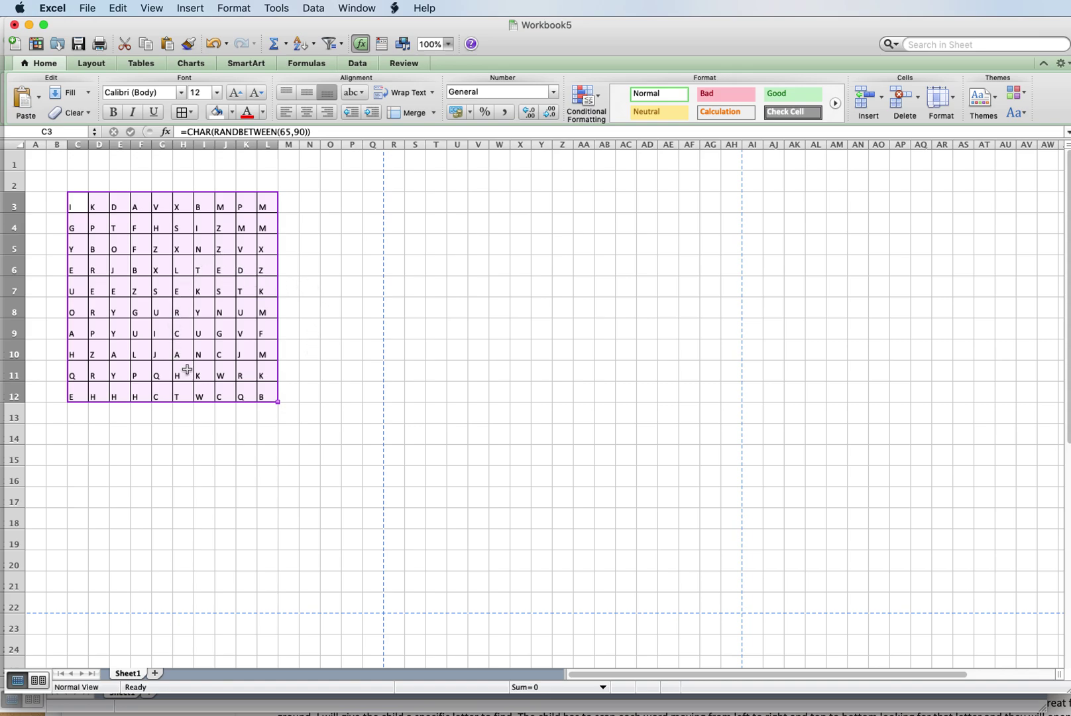
Step: List the words SAT, PAT, FAT and CAT below the grid in cells D14 to D17
left_click(96, 438)
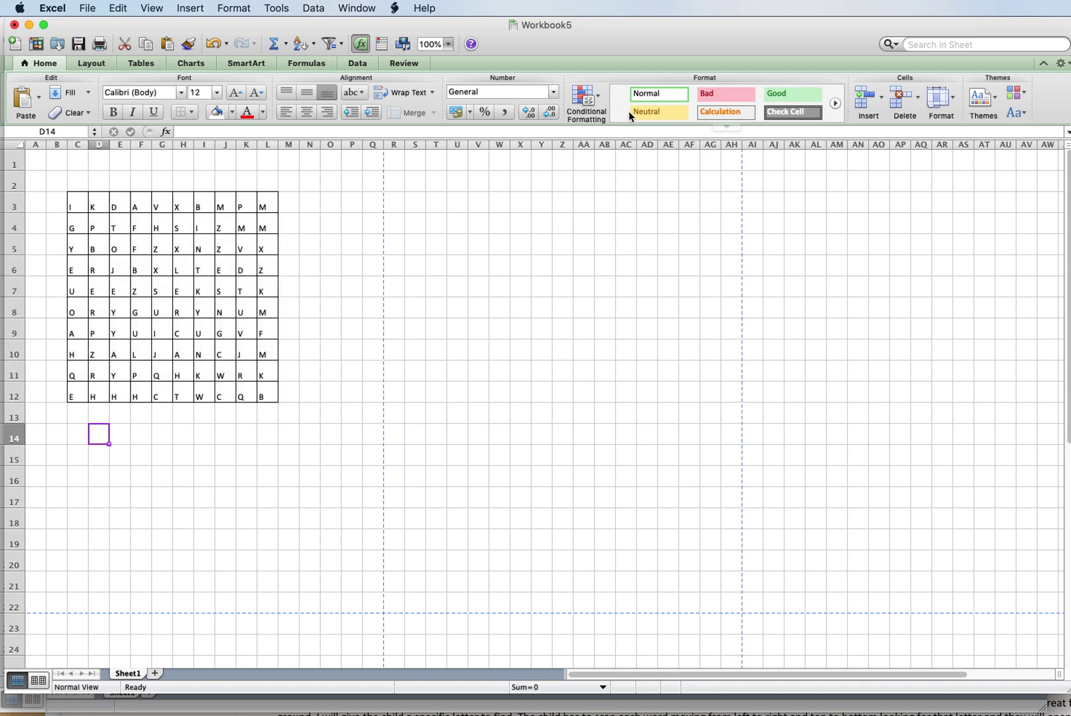
left_click_drag(689, 22, 683, 22)
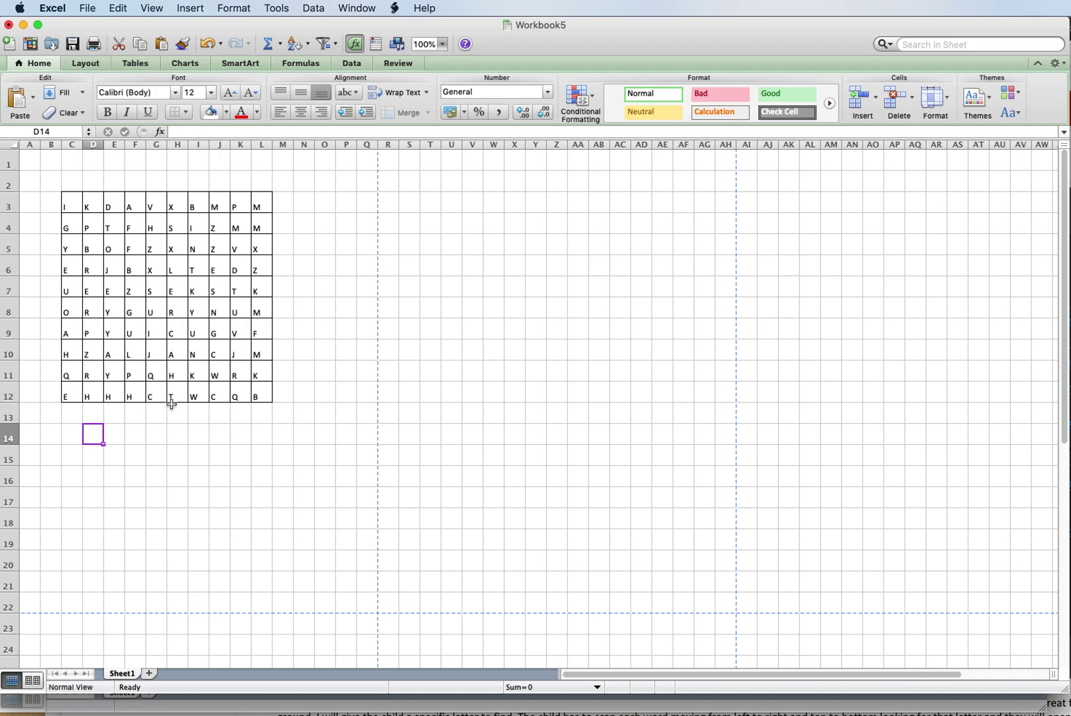
type("SAT")
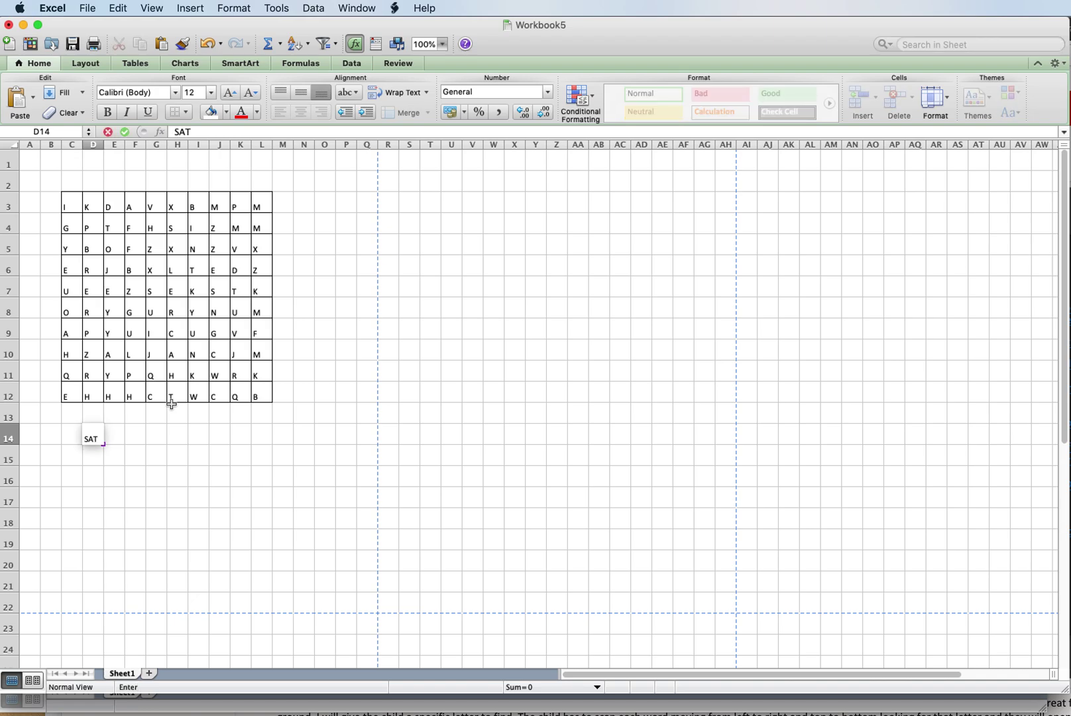
left_click(96, 461)
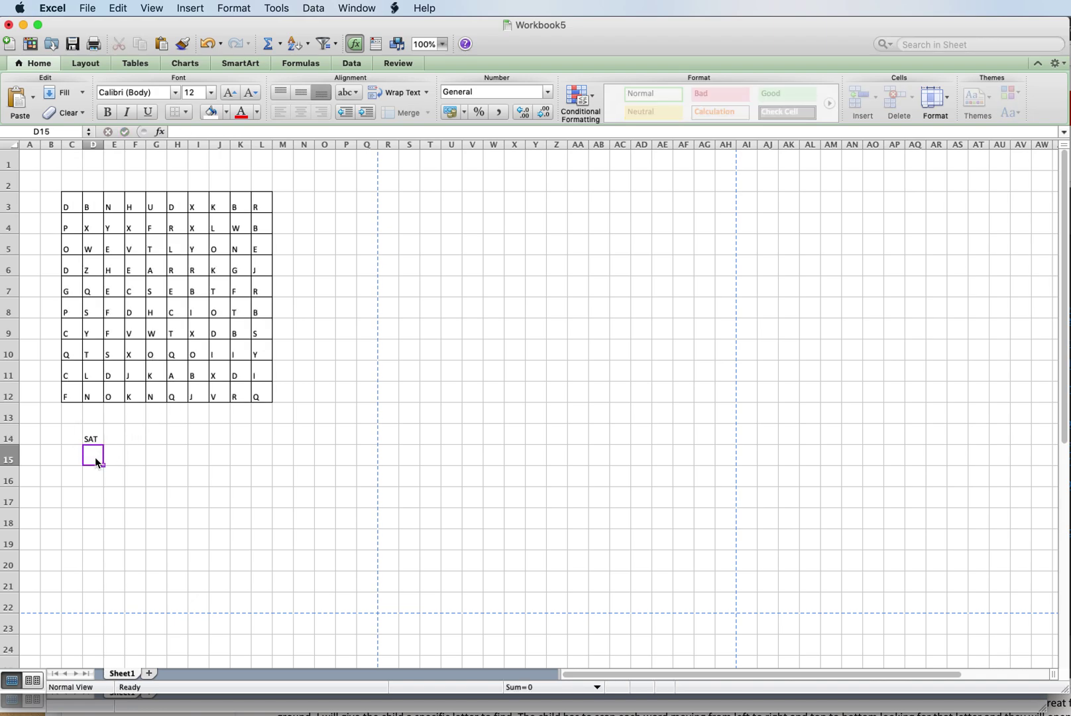
type("PAT")
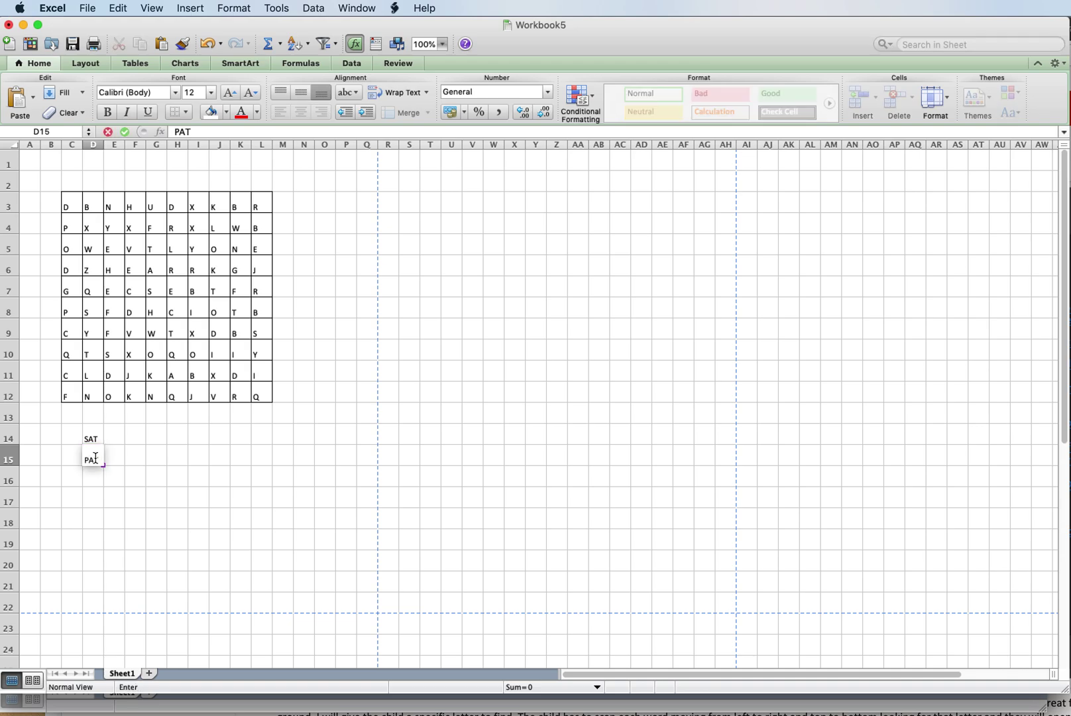
left_click(97, 481)
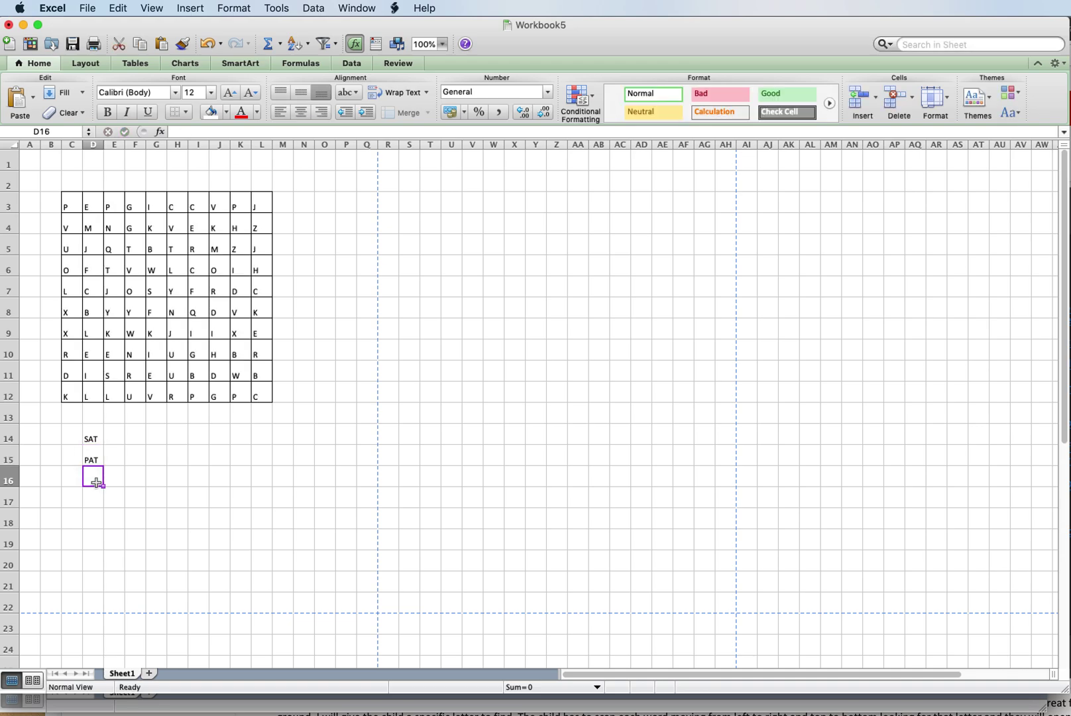
type("FAT")
left_click(98, 503)
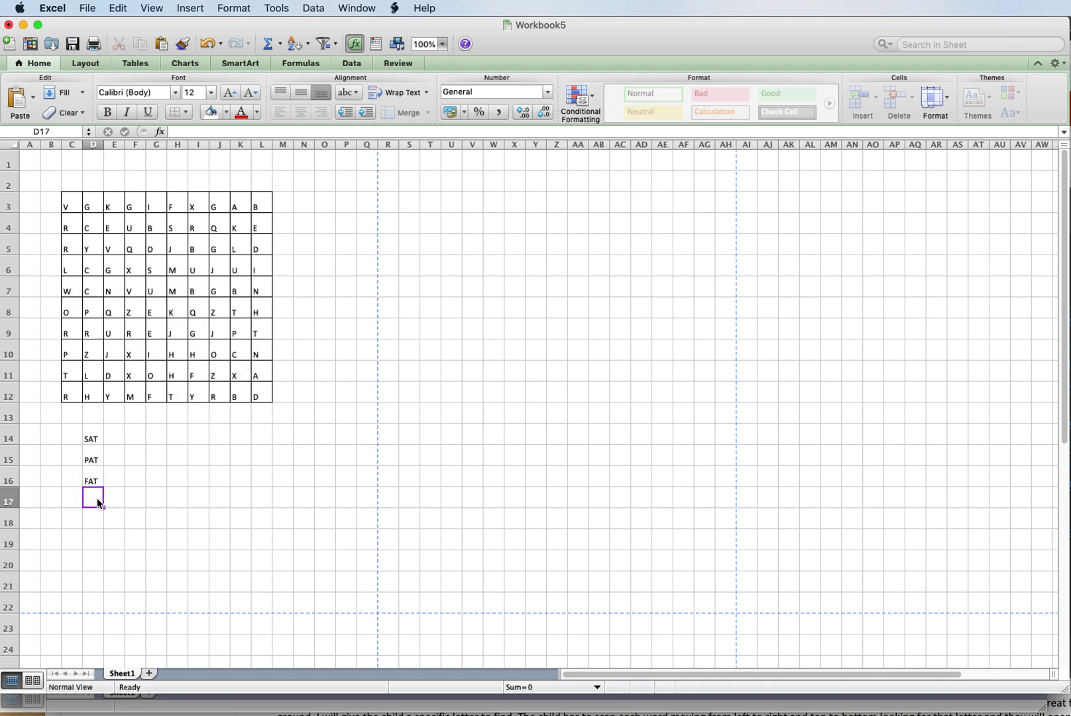
type("CAT")
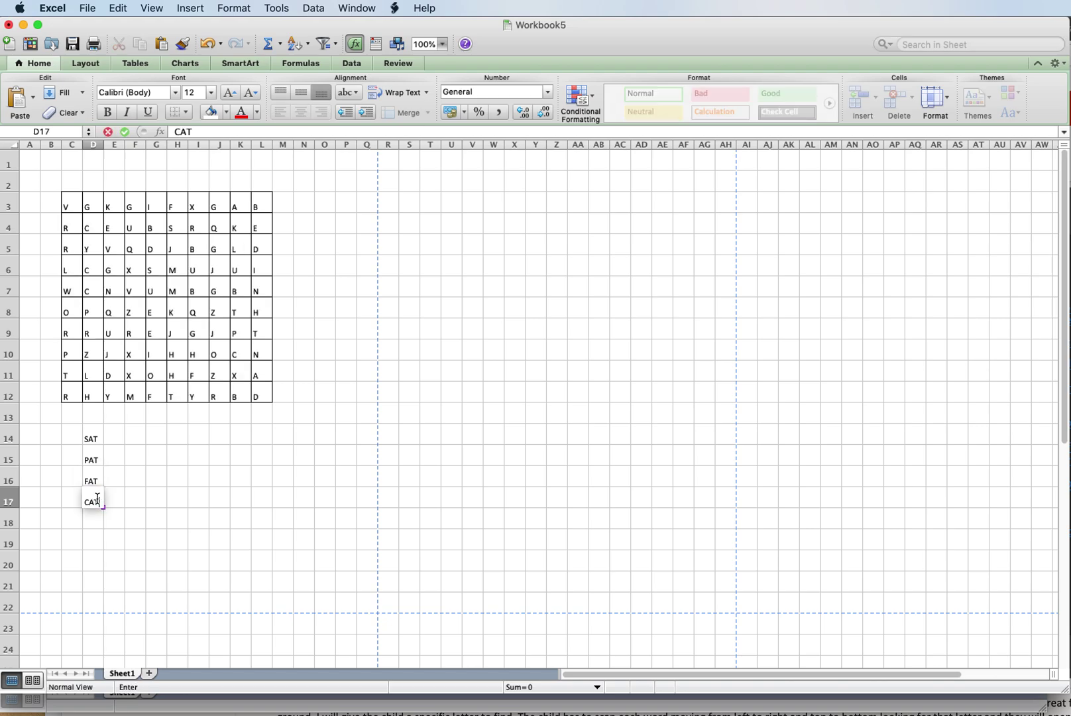
left_click(96, 521)
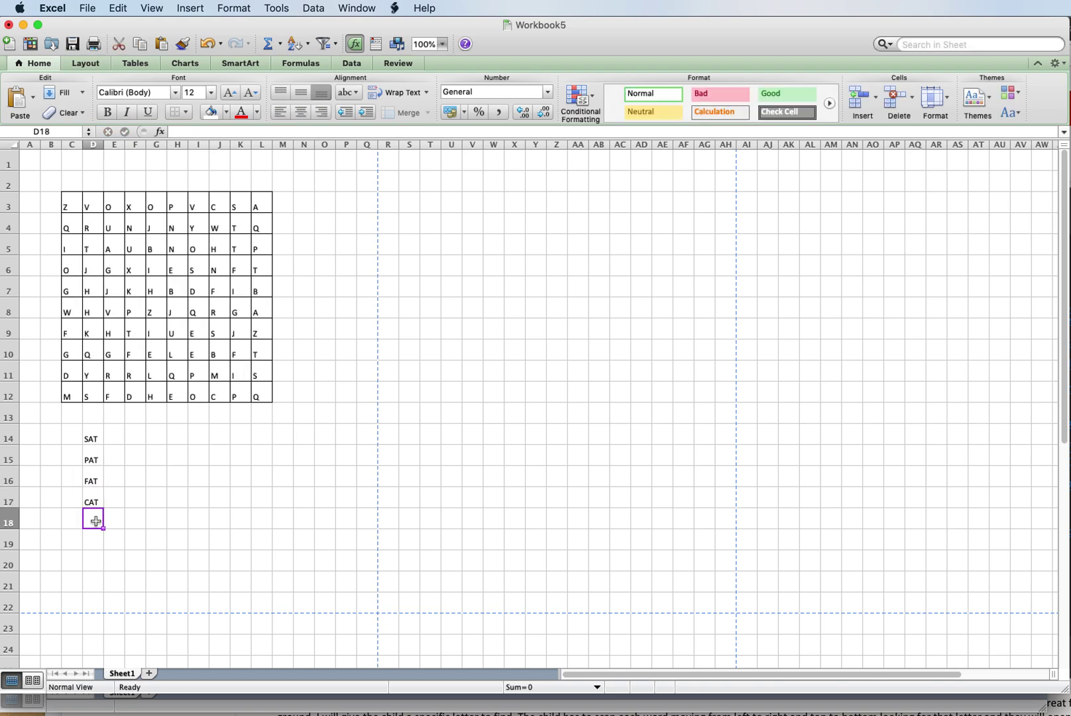
Step: Add the words RAT, BAT and HAT to the word list in cells D18 to D20
type("RAT")
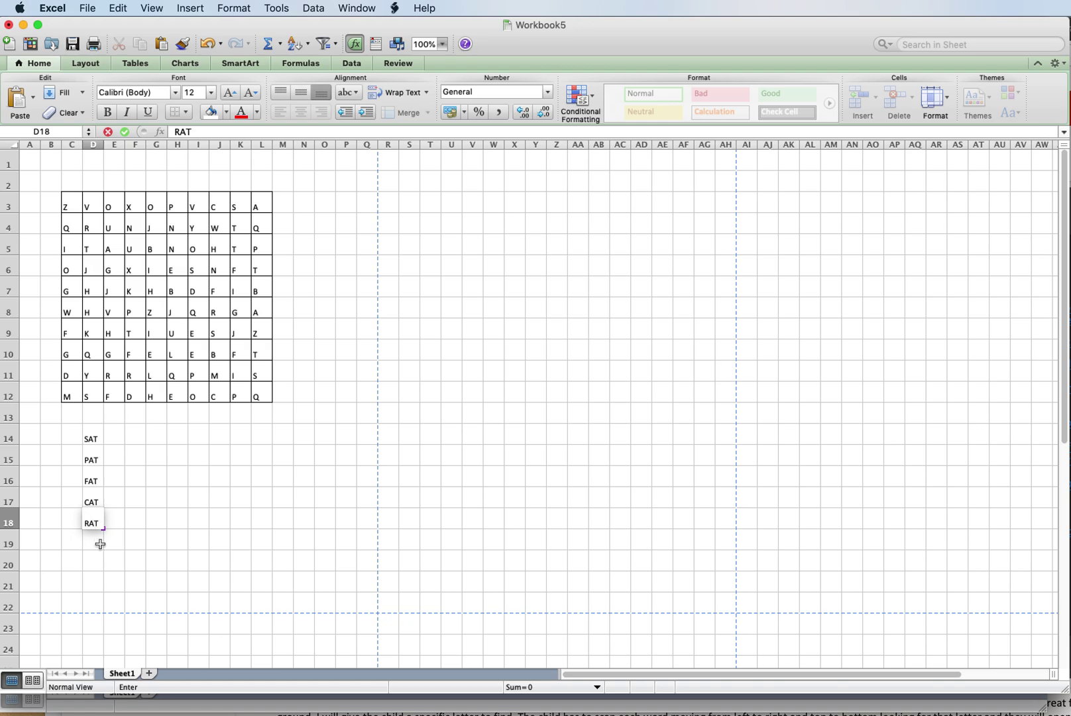
left_click(100, 544)
type("BA")
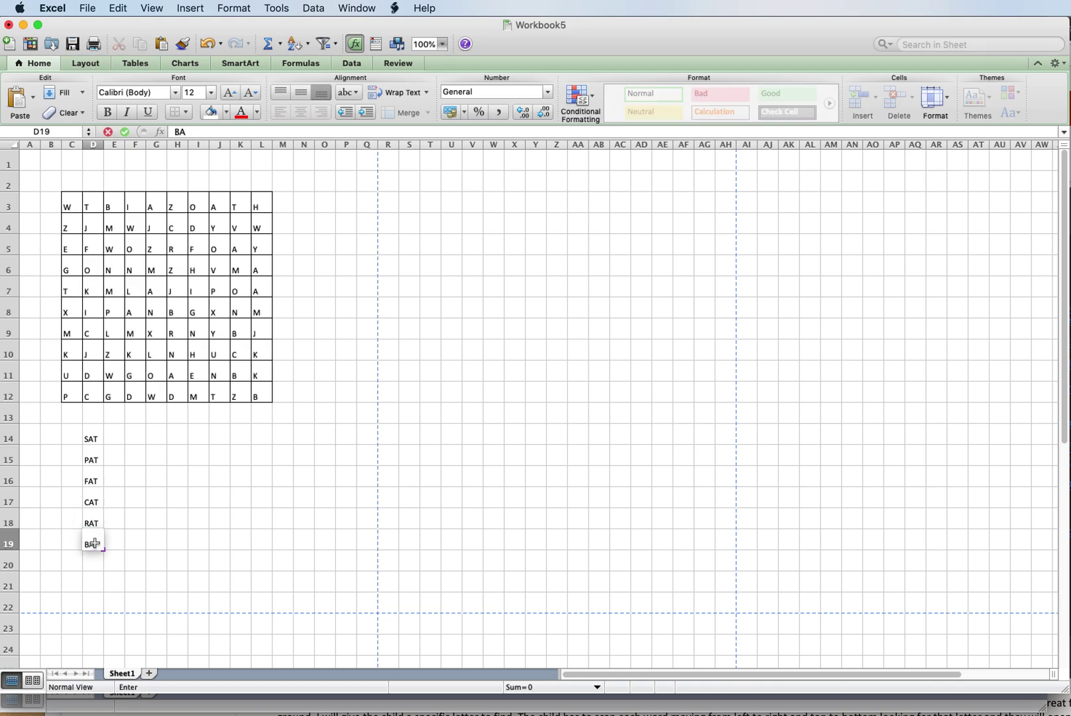
type("T")
left_click(88, 559)
type("HAT")
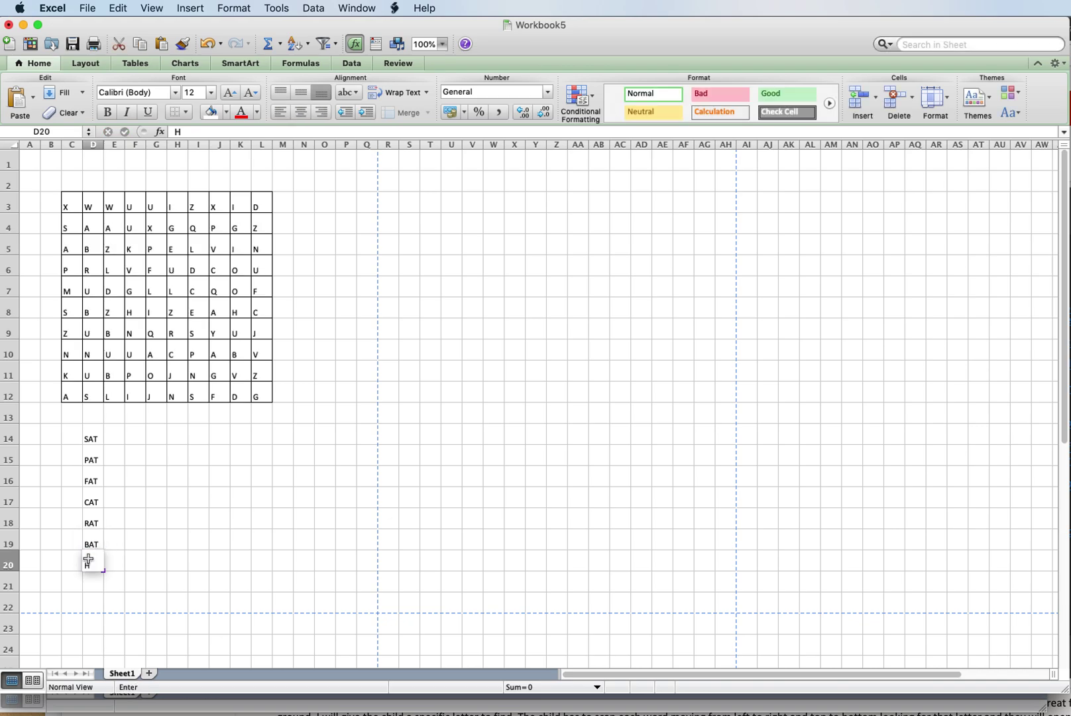
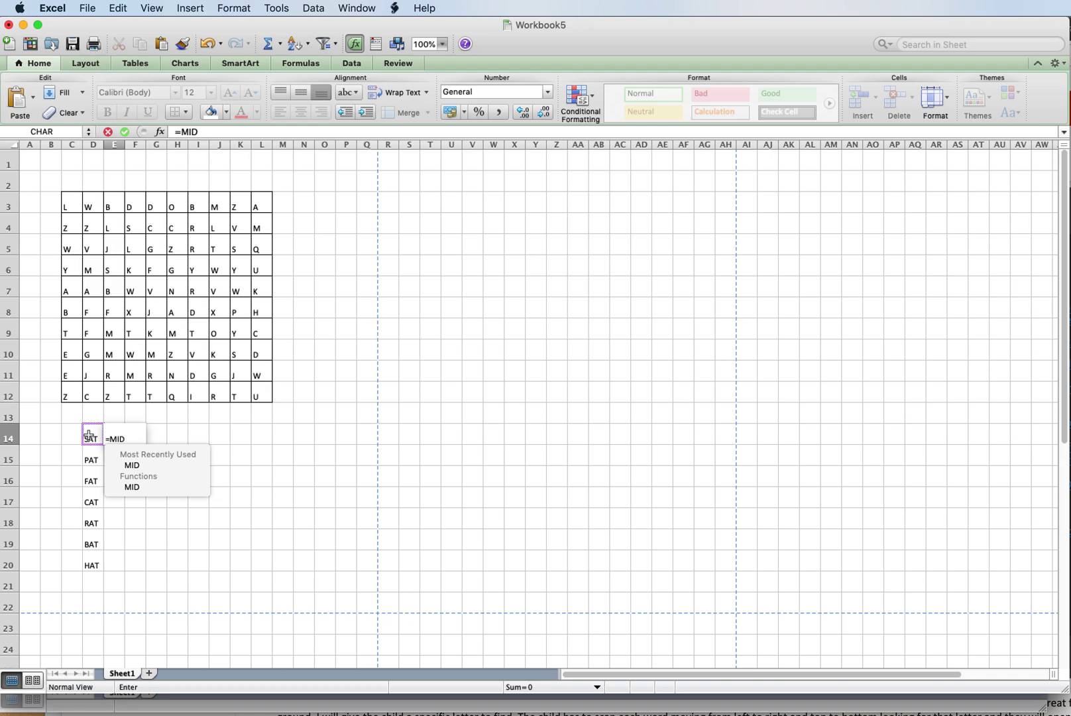
Step: Write a MID formula in E14 that takes its text from $D14, its start position from COLUMNS starting at $D14, and one character
type("(")
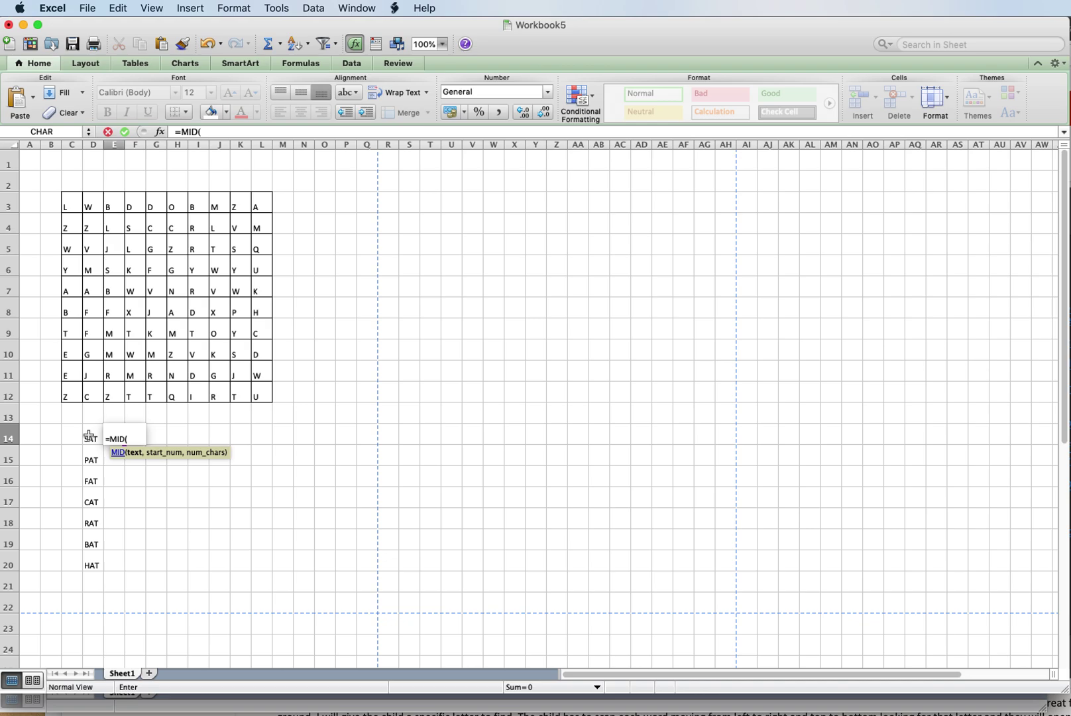
type("$")
left_click(88, 436)
type("D14")
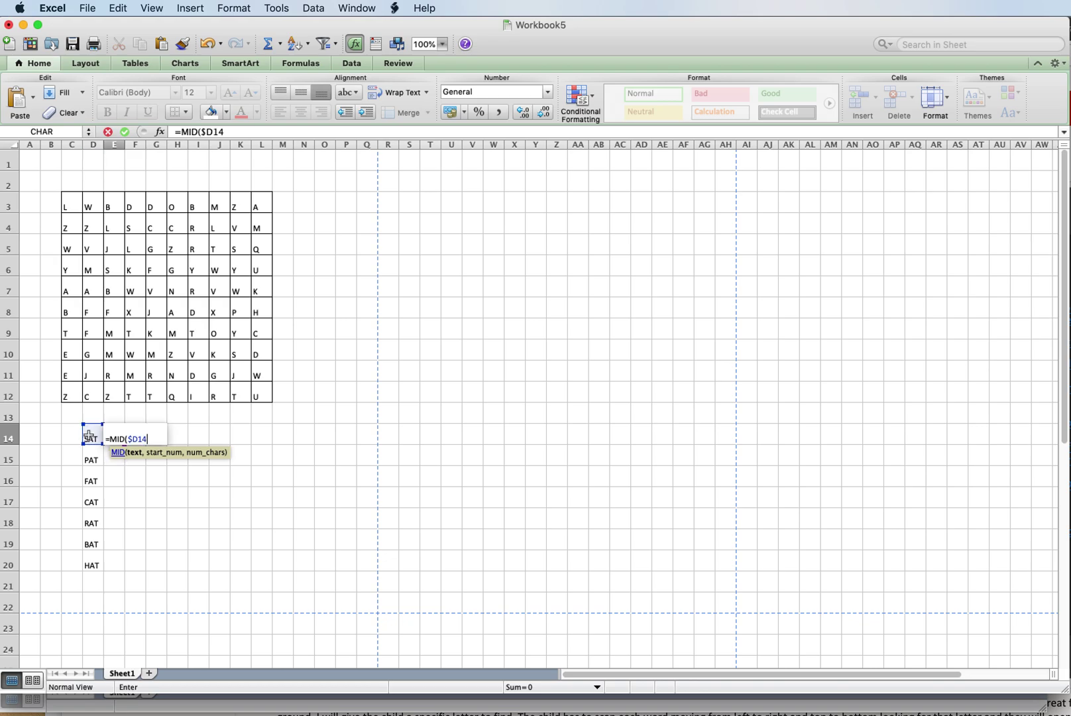
type(", COLUMNS")
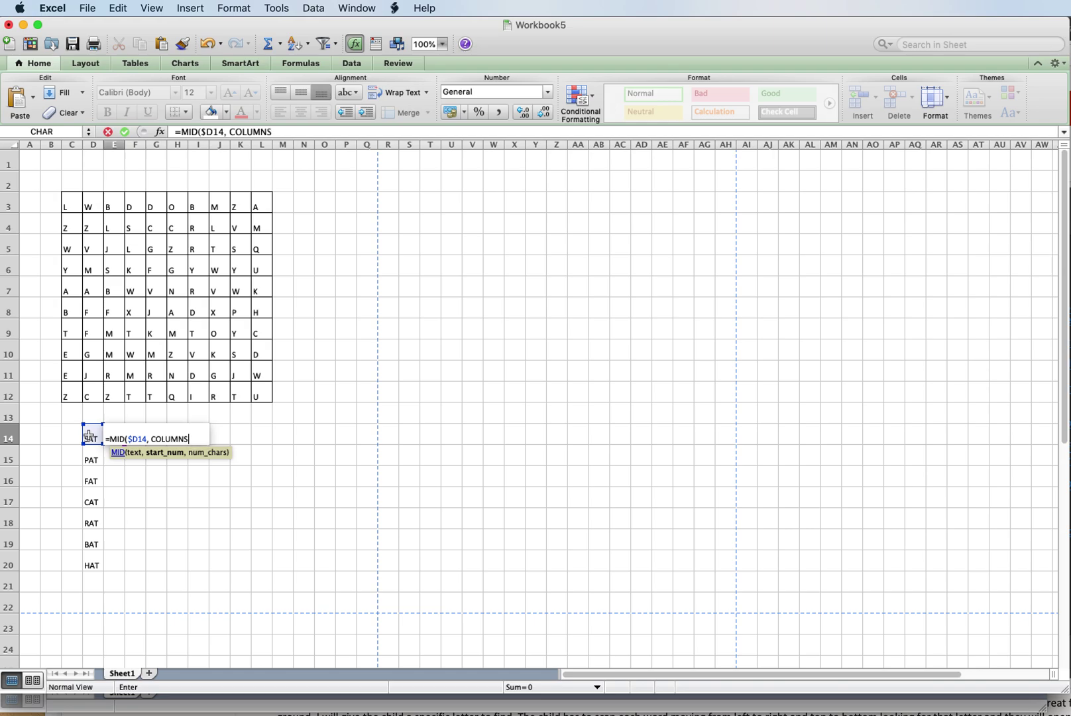
type("(")
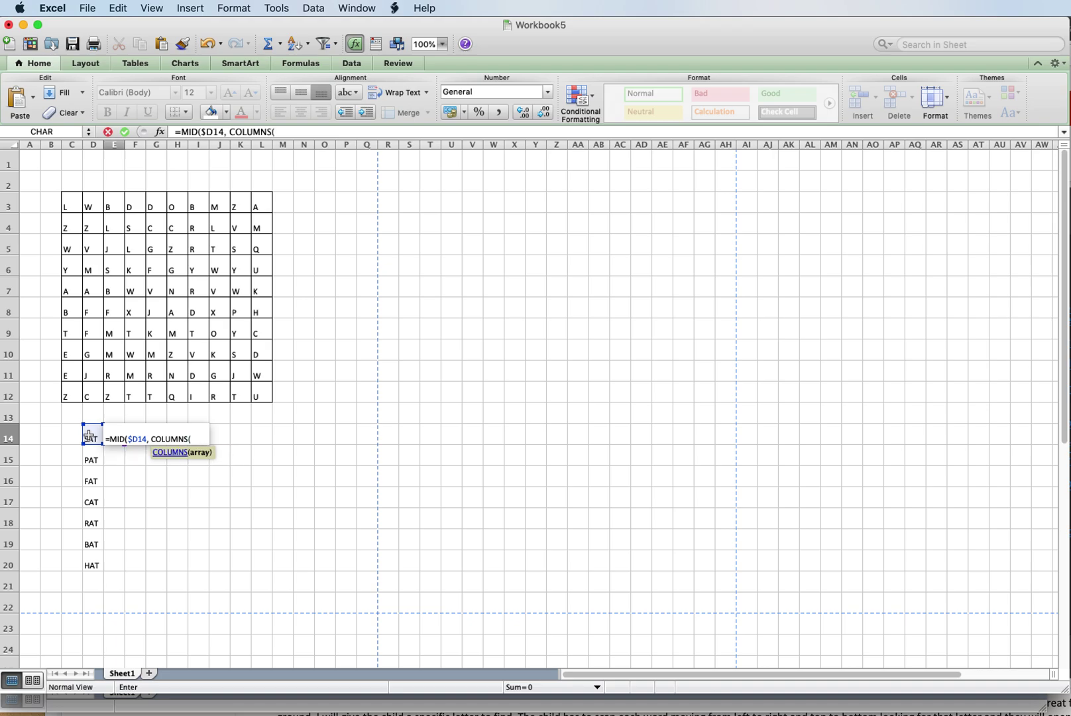
type("$D1")
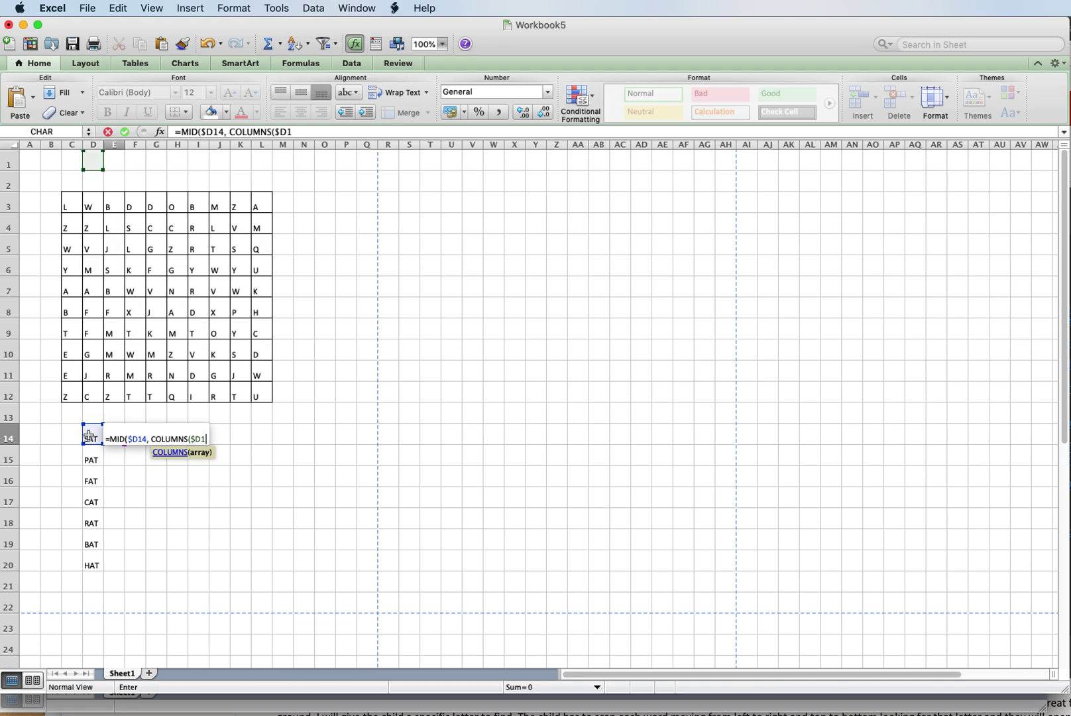
type("4")
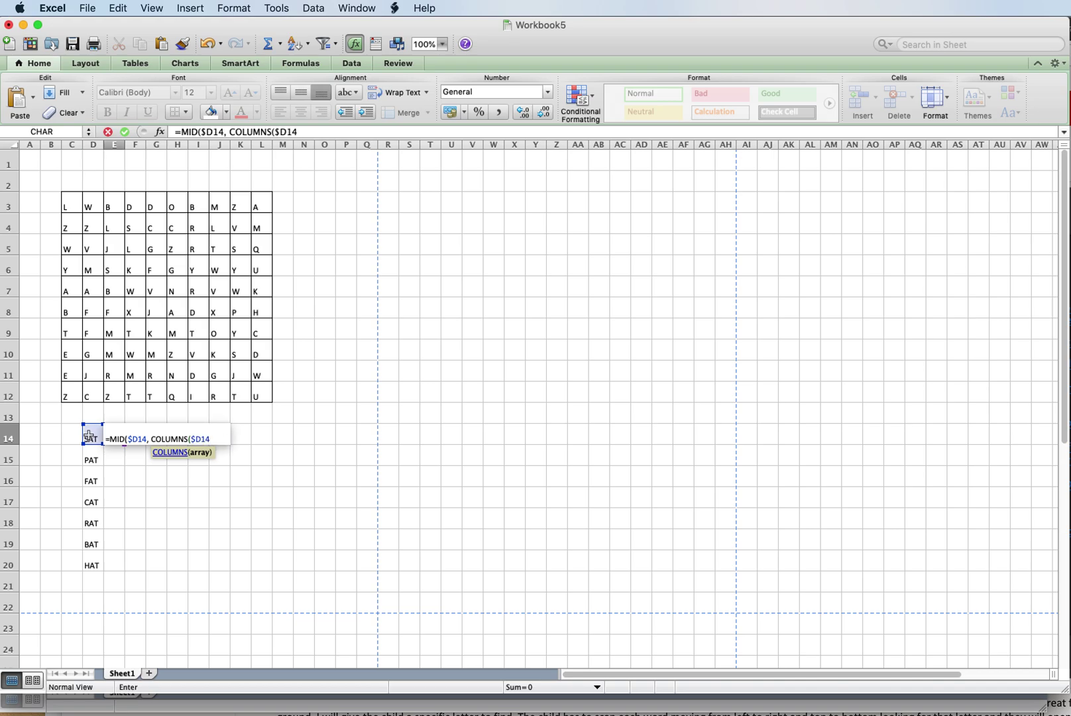
type(":D!$),1")
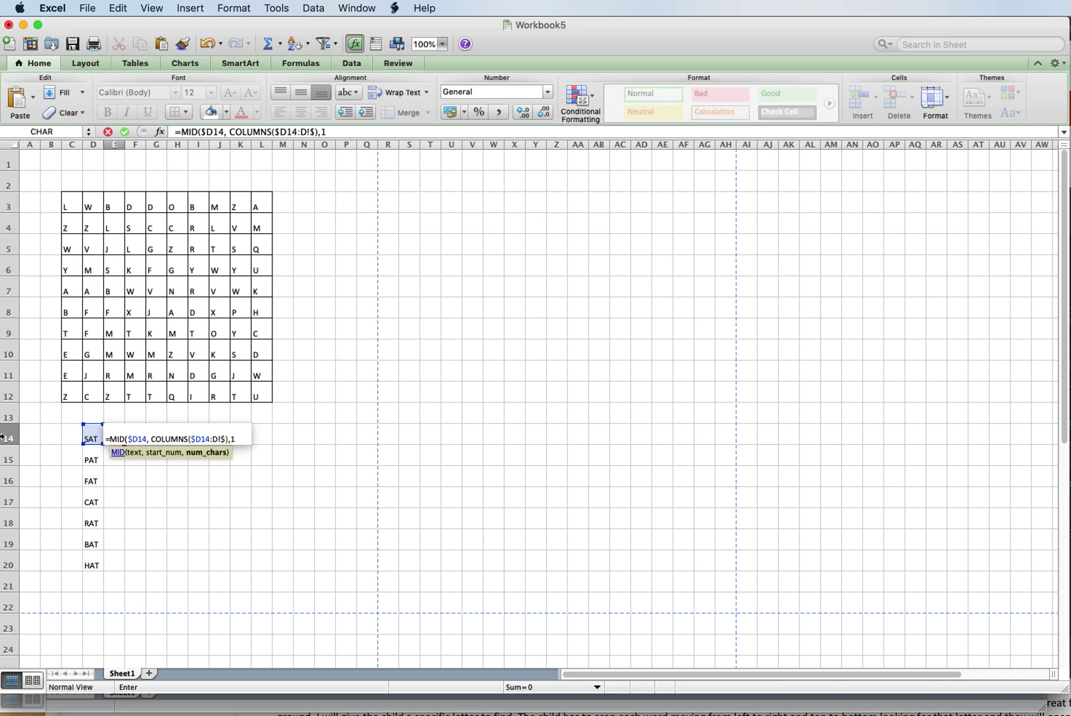
Step: Replace the stray dollar sign at the end of the COLUMNS range with 4, close the formula and try to enter it
left_click(226, 438)
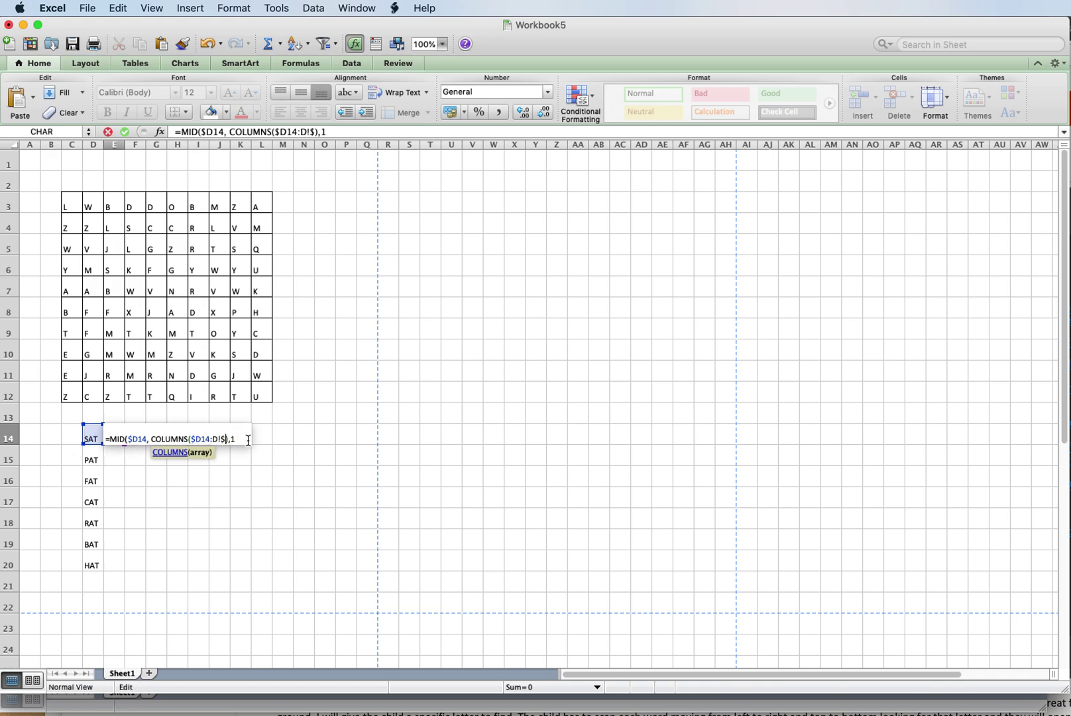
key("BackSpace")
type("4")
left_click(241, 437)
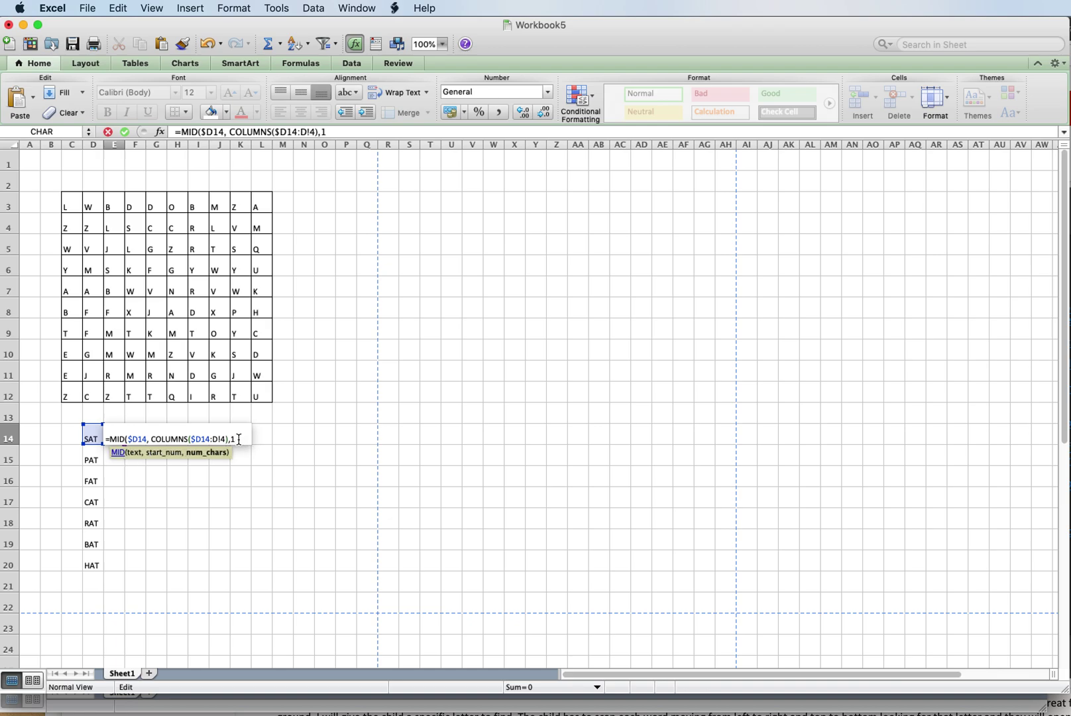
double_click(233, 439)
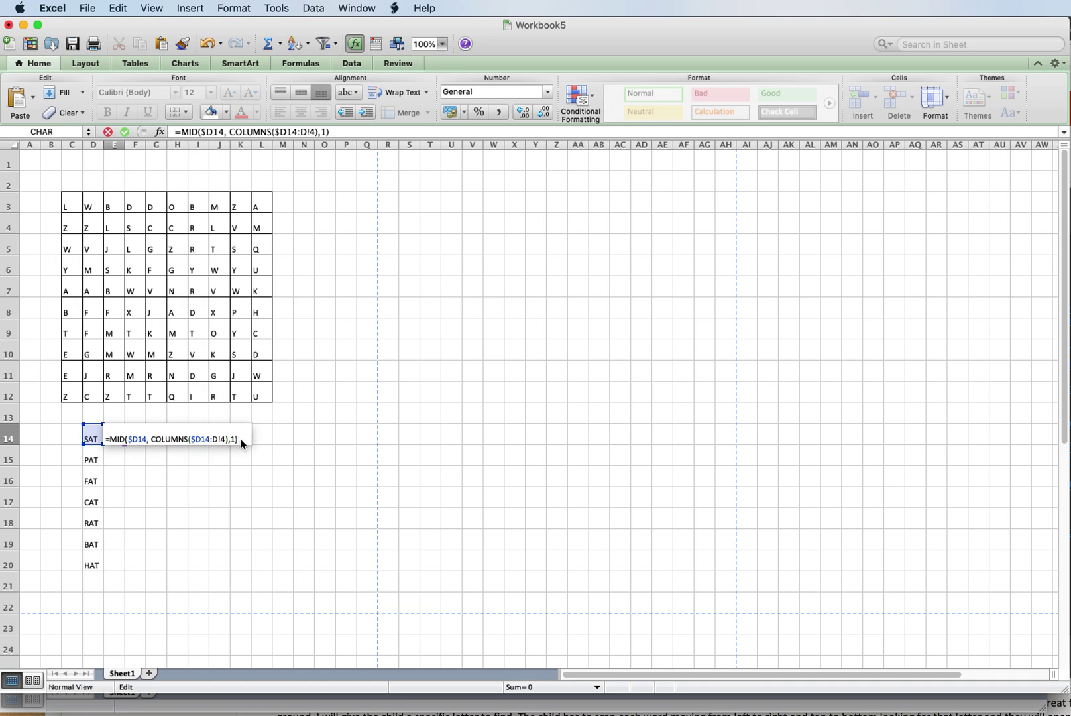
key("Return")
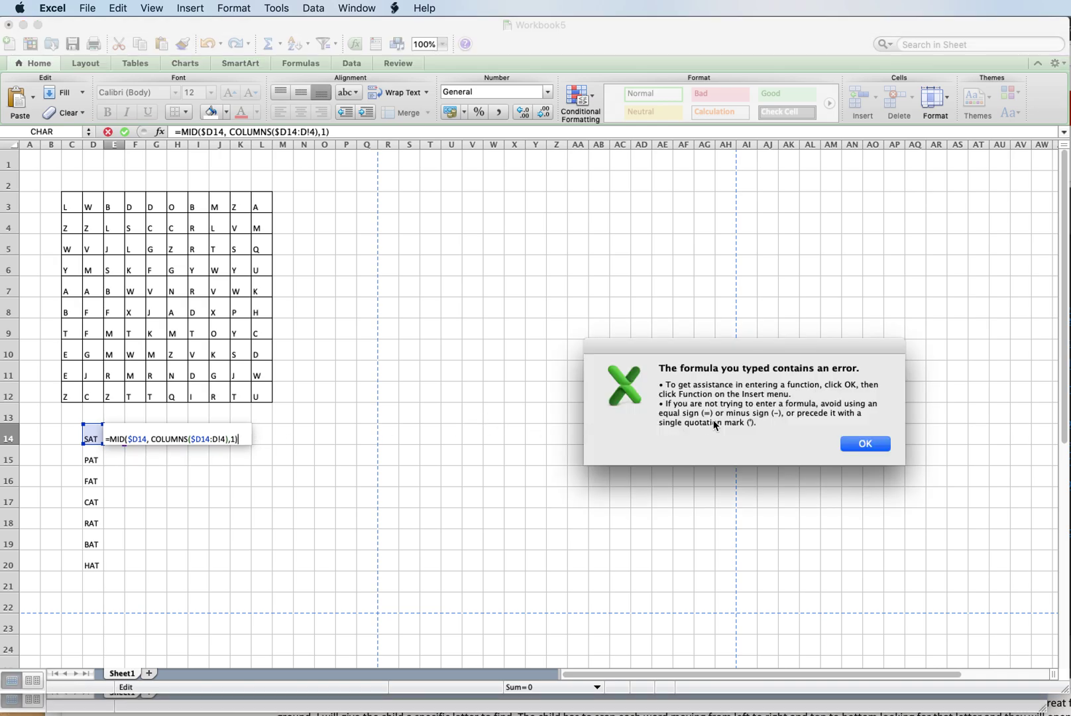
Step: Correct the end of the range to D14 and enter =MID($D14, COLUMNS($D14:D14),1) in E14
left_click(871, 444)
left_click(224, 439)
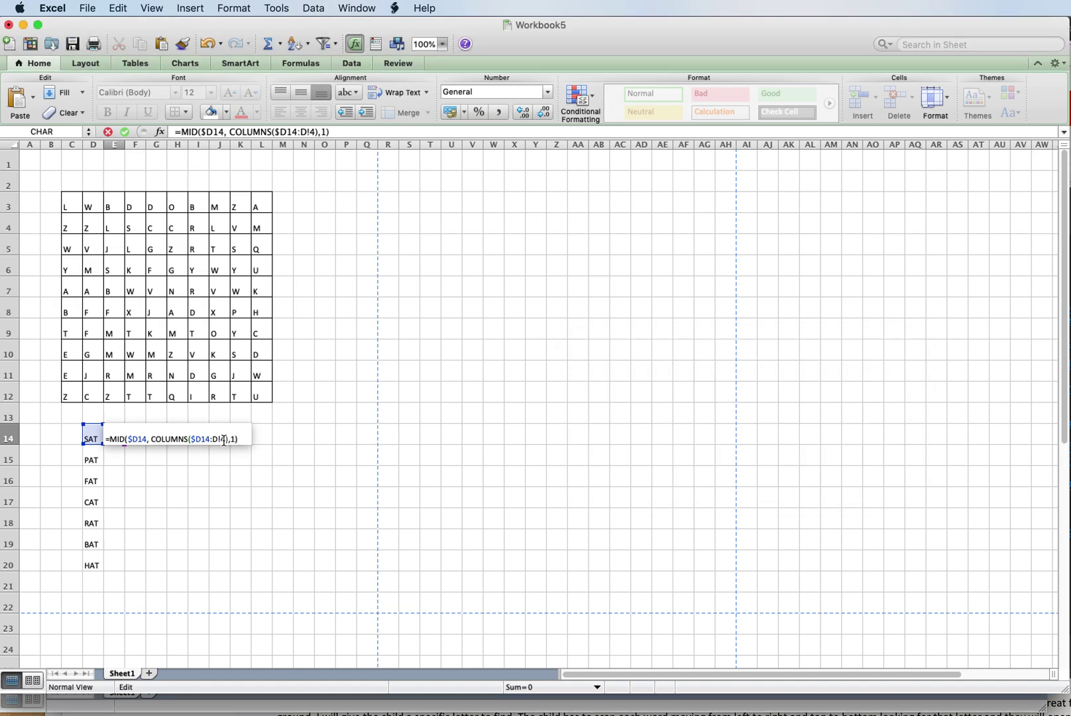
left_click(233, 440)
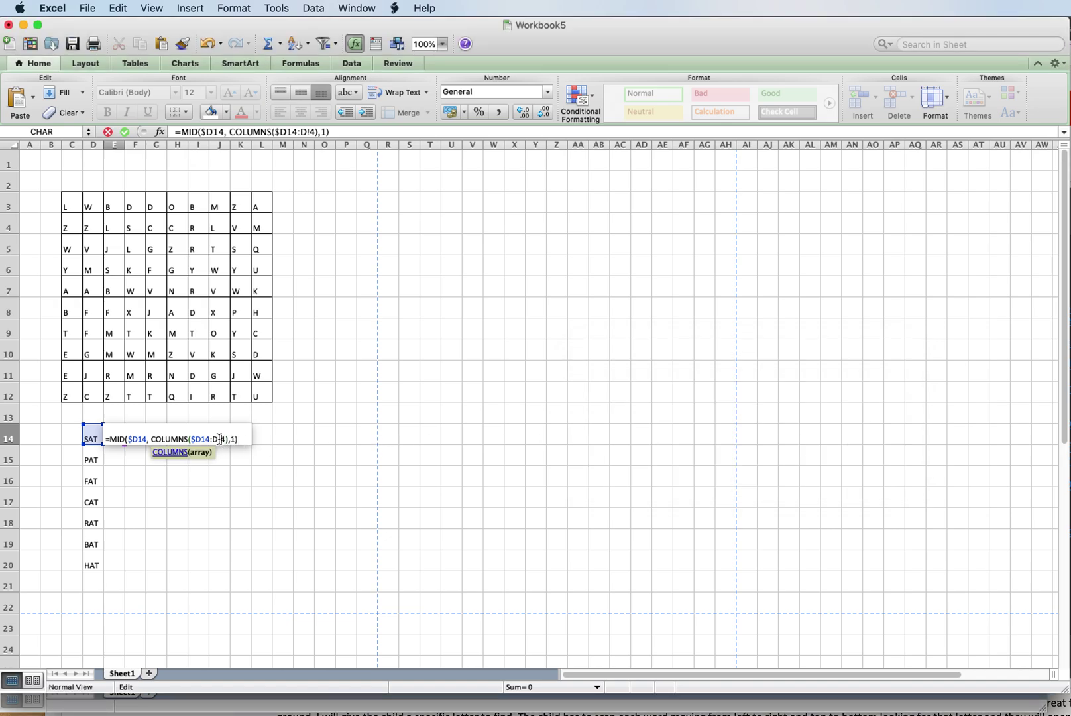
key("BackSpace")
type("1")
left_click(242, 438)
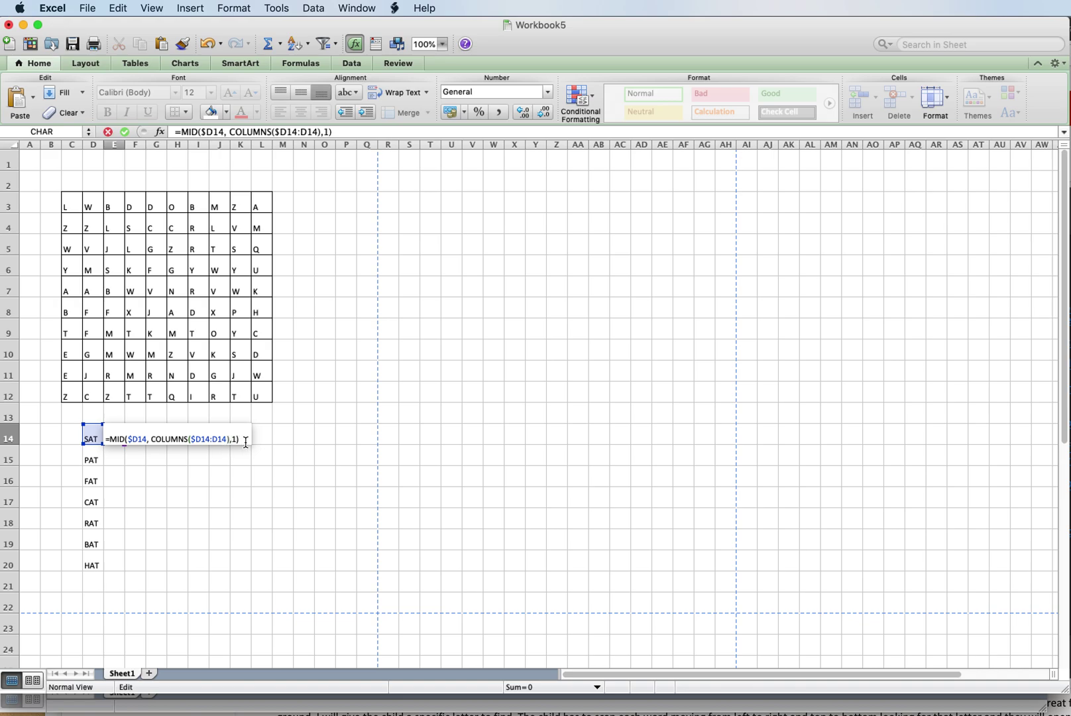
key("Return")
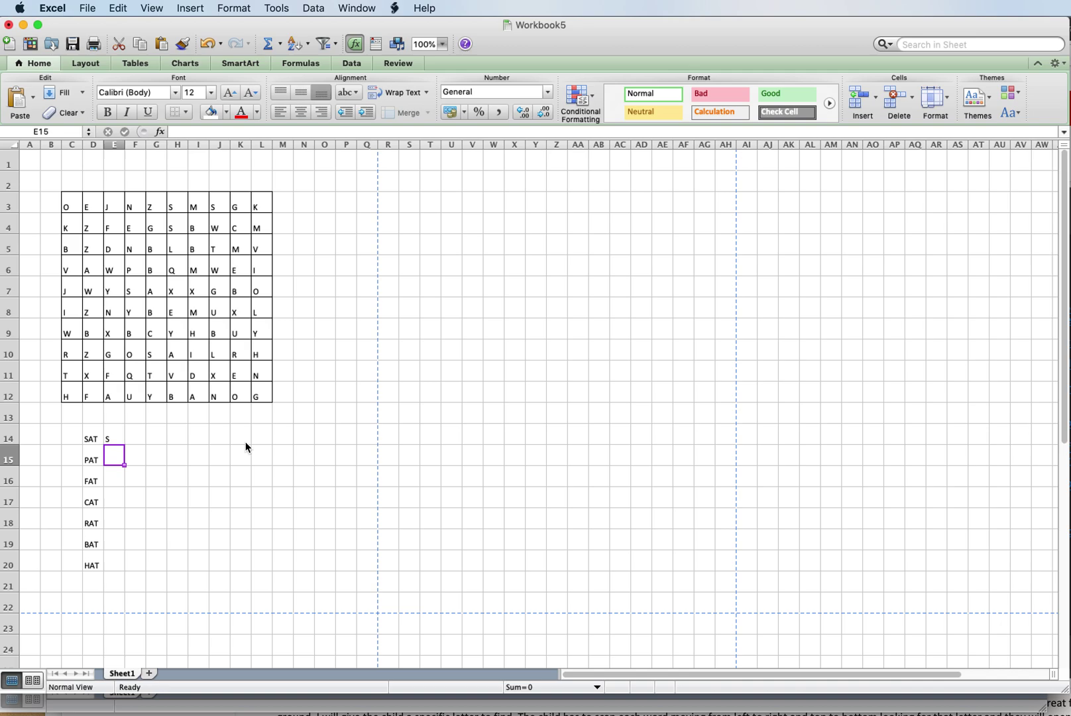
Step: Fill the MID formula from E14 across row 14 through I14
scroll(245, 442, "right", 1)
left_click_drag(86, 438, 173, 437)
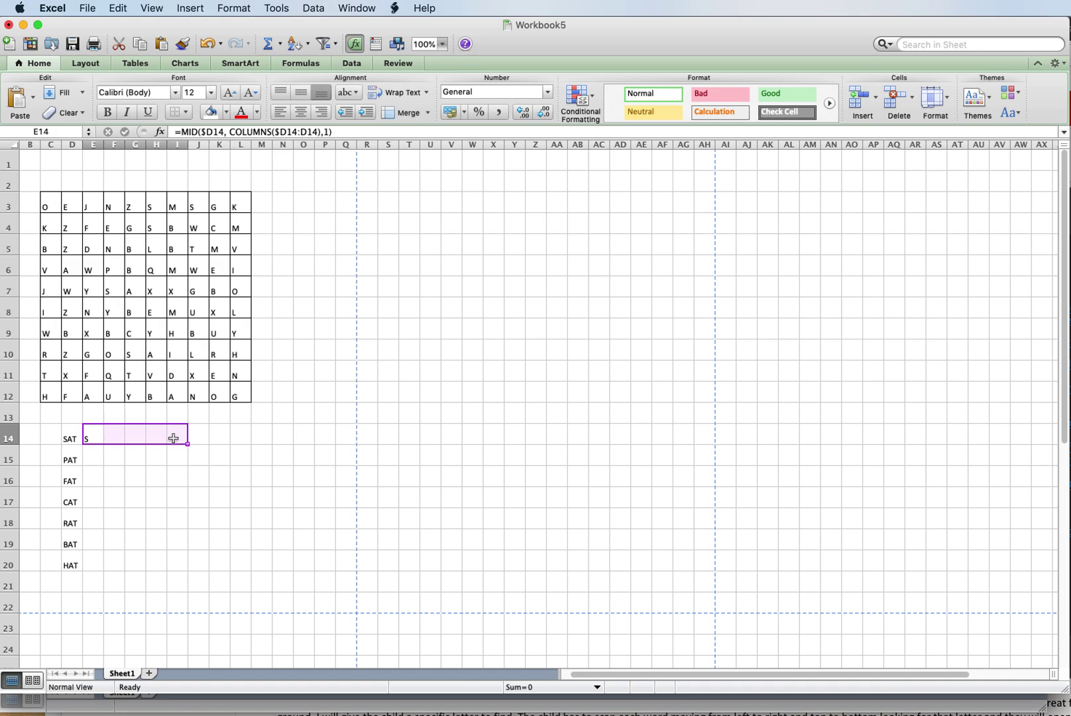
key("super+r")
Step: Fill the row 14 letter formulas down through row 20 in columns E and F and through row 21 in column G
left_click_drag(92, 436, 88, 564)
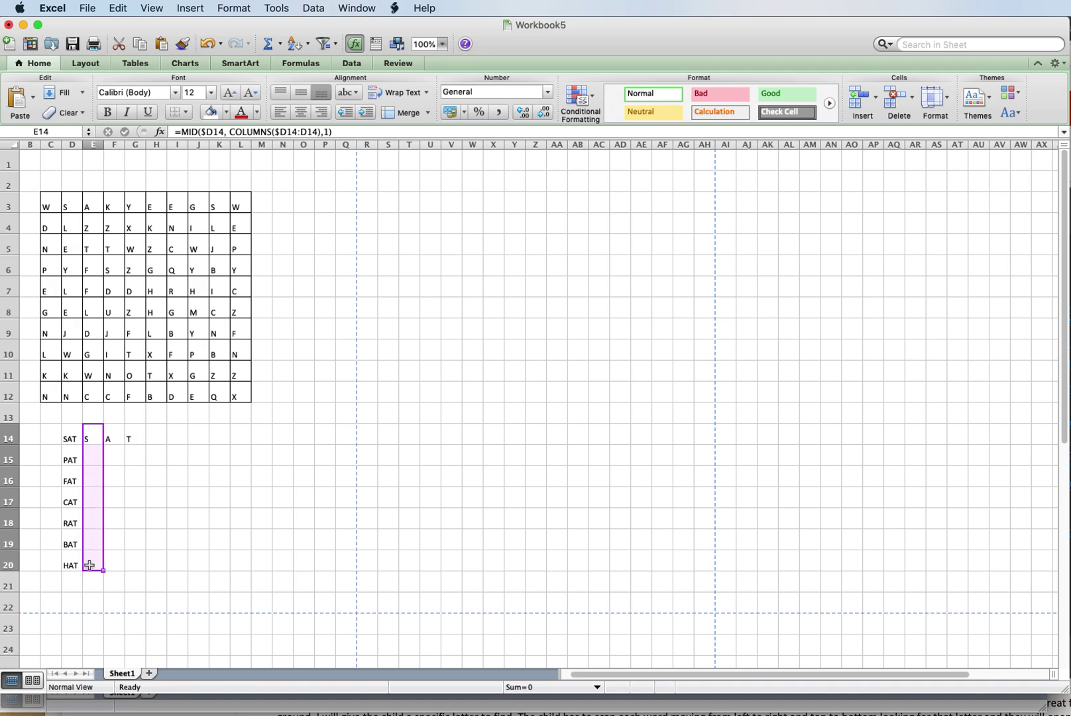
key("super+d")
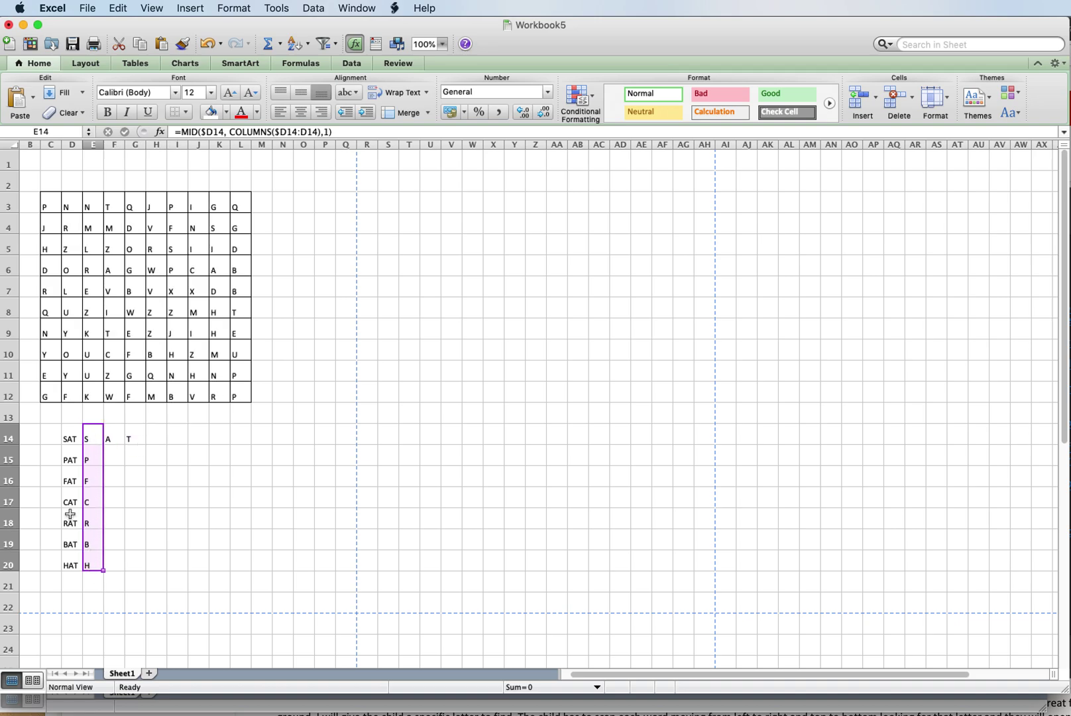
left_click(113, 439)
left_click_drag(113, 438, 113, 566)
key("super+d")
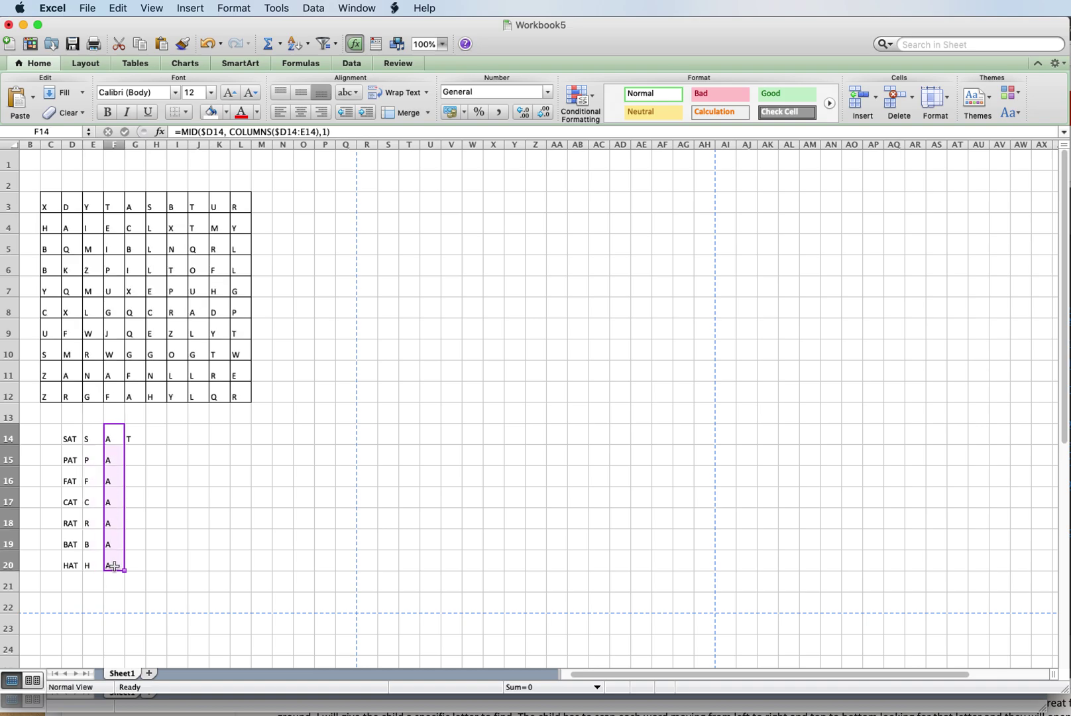
left_click_drag(139, 438, 141, 571)
key("super+d")
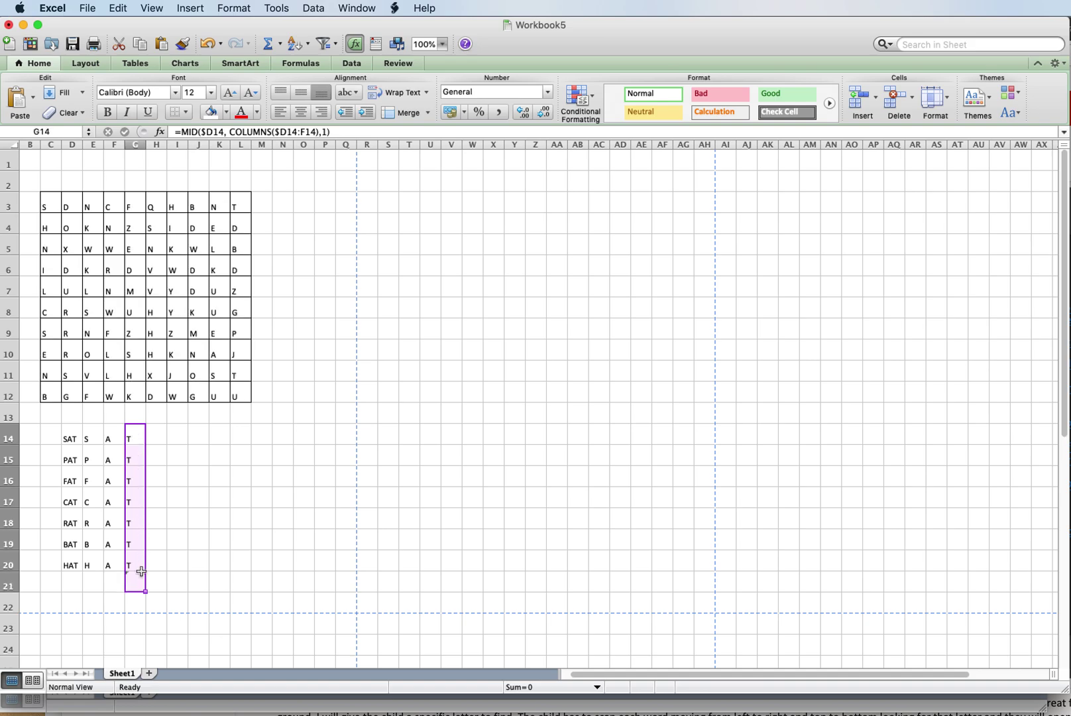
left_click(170, 560)
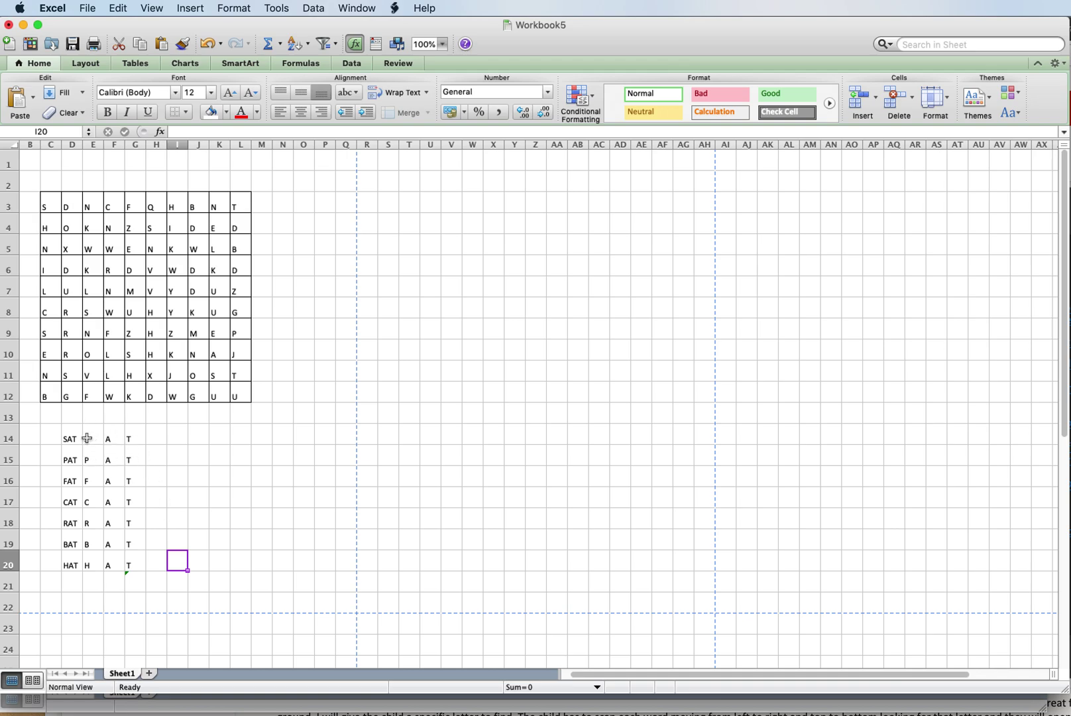
Step: Convert the letter formulas in E14:G20 to plain values by copying them and pasting only values in place
left_click_drag(86, 434, 130, 556)
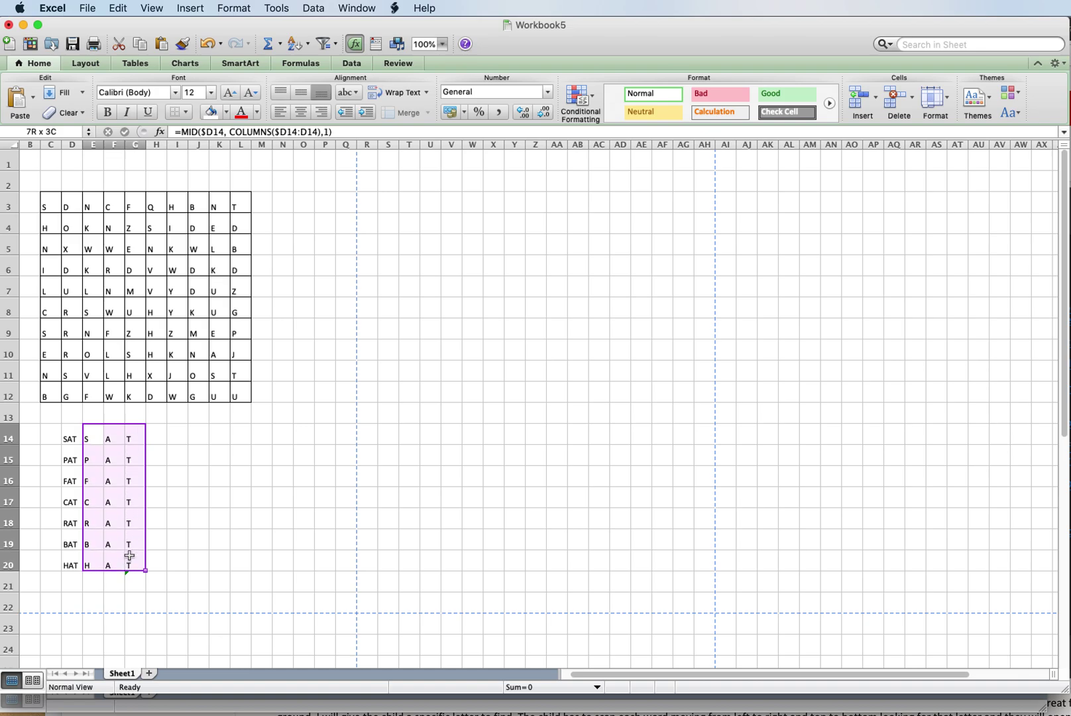
left_click(120, 8)
left_click(131, 77)
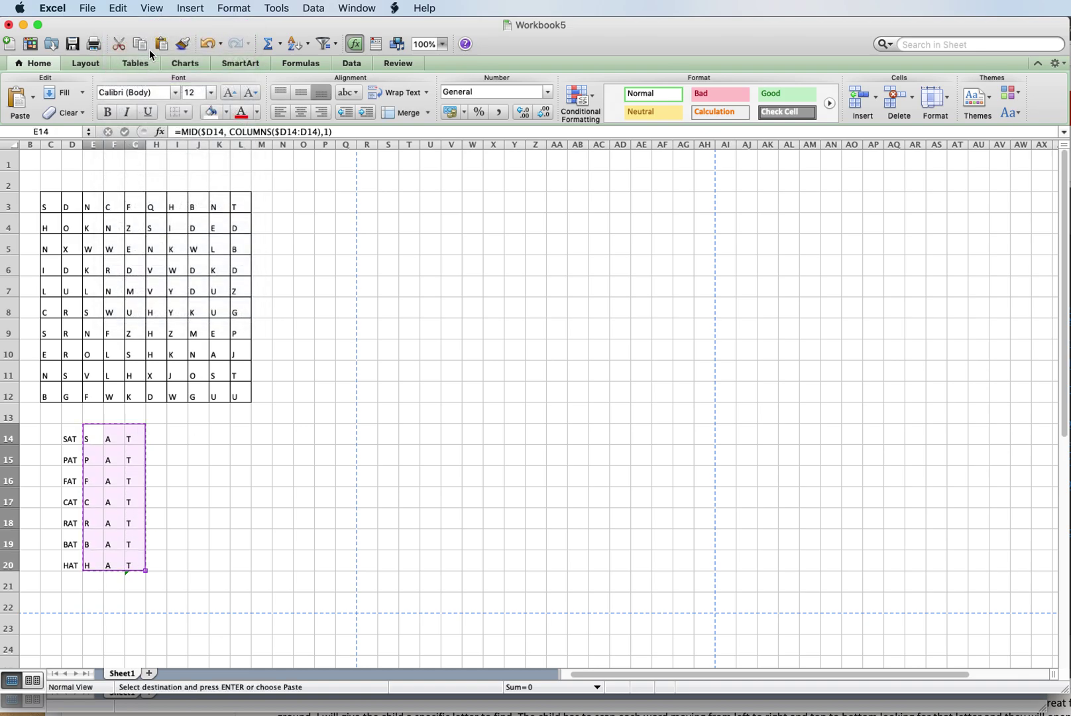
left_click(116, 8)
left_click(144, 125)
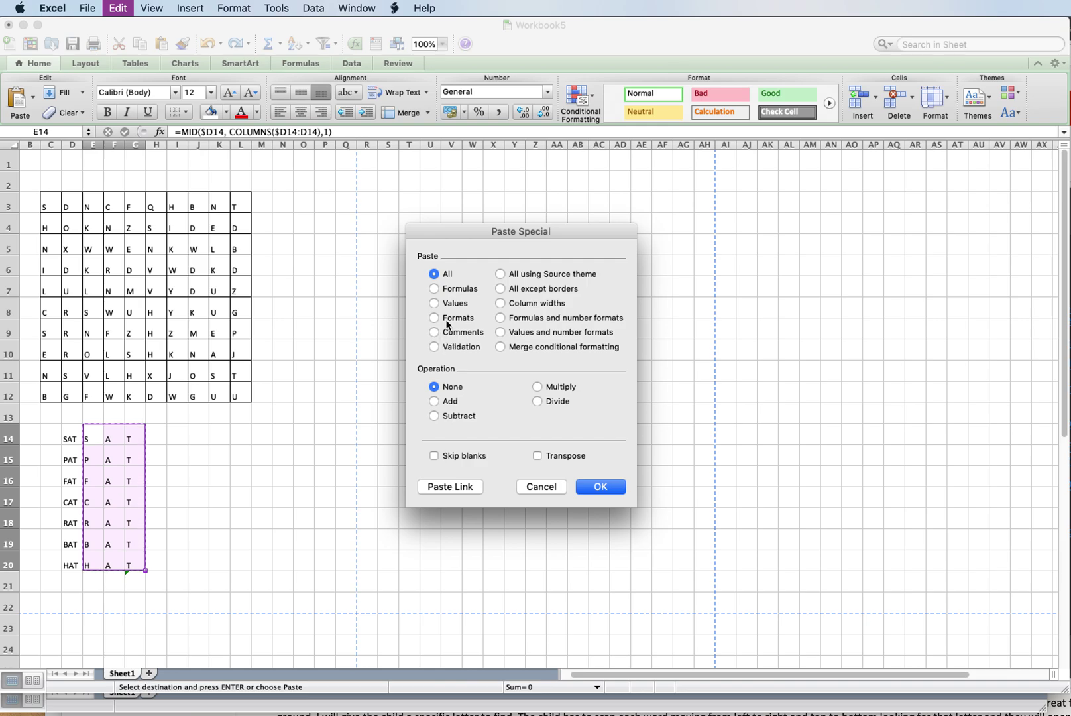
left_click(434, 304)
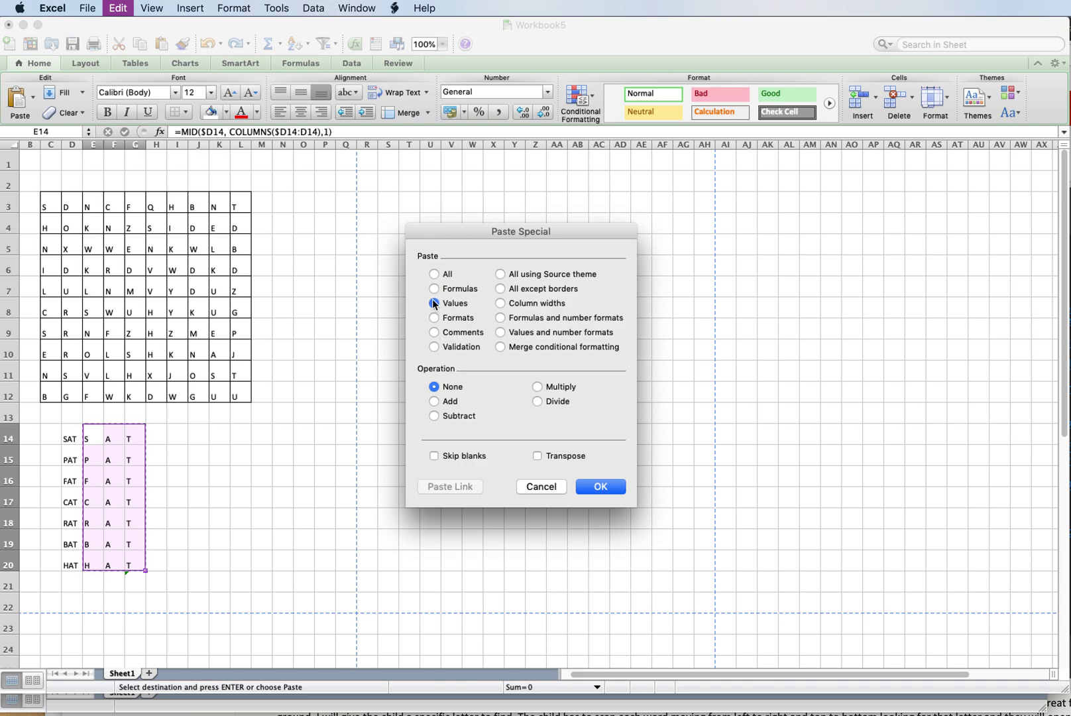
left_click(601, 486)
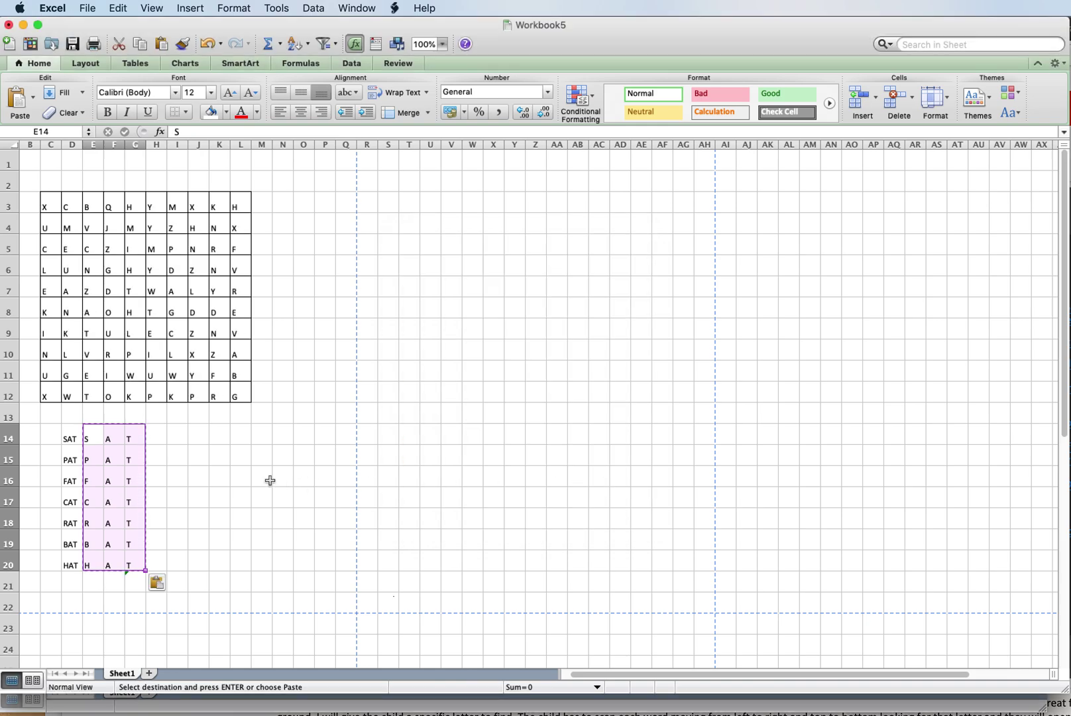
Step: Copy the separated letters of SAT from E14:G14 into the grid's first row at E3:G3
left_click_drag(93, 436, 126, 437)
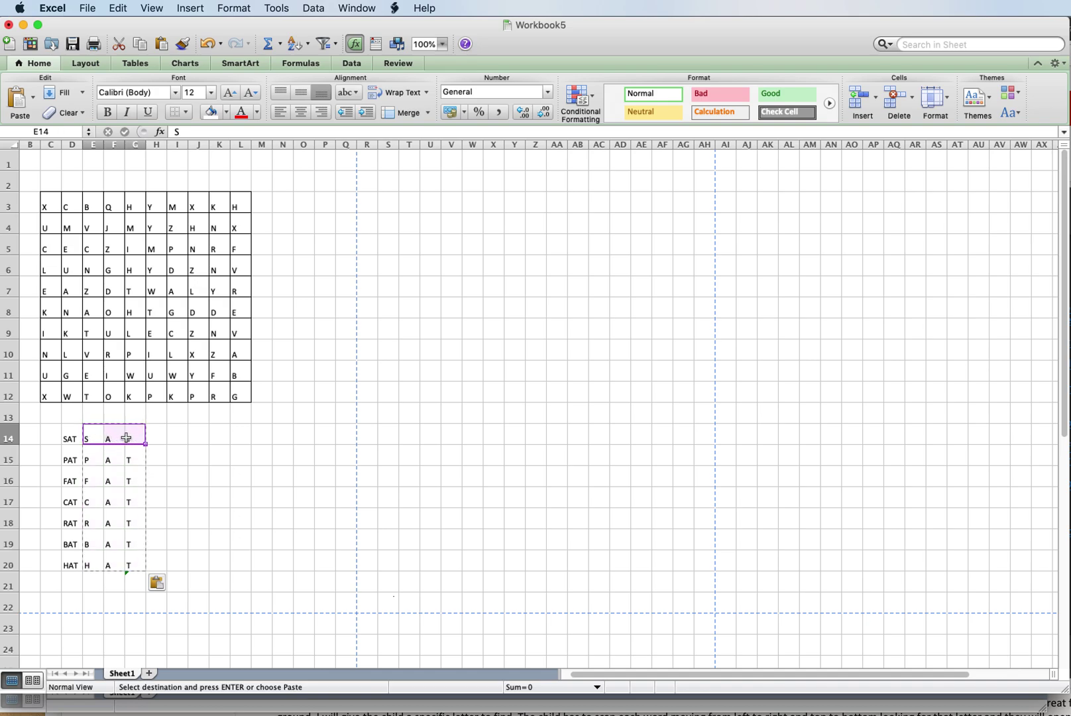
key("super+c")
left_click_drag(92, 205, 131, 205)
key("super+v")
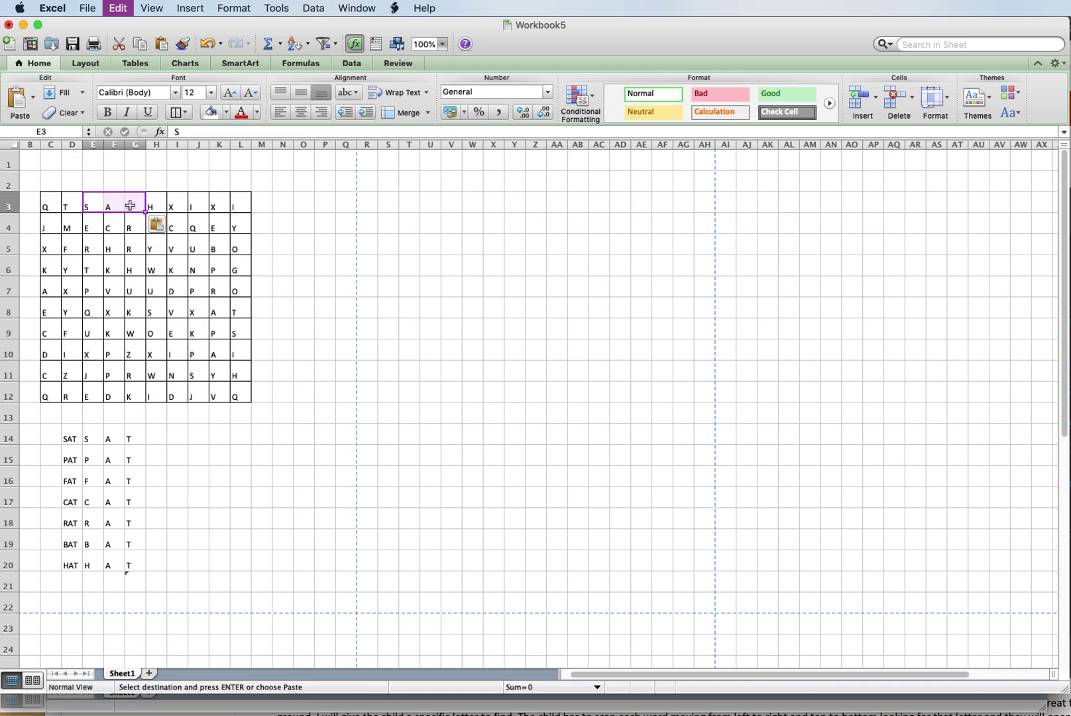
Step: Copy the separated letters of PAT from E15:G15 into the grid at E5:G5
left_click_drag(83, 460, 127, 460)
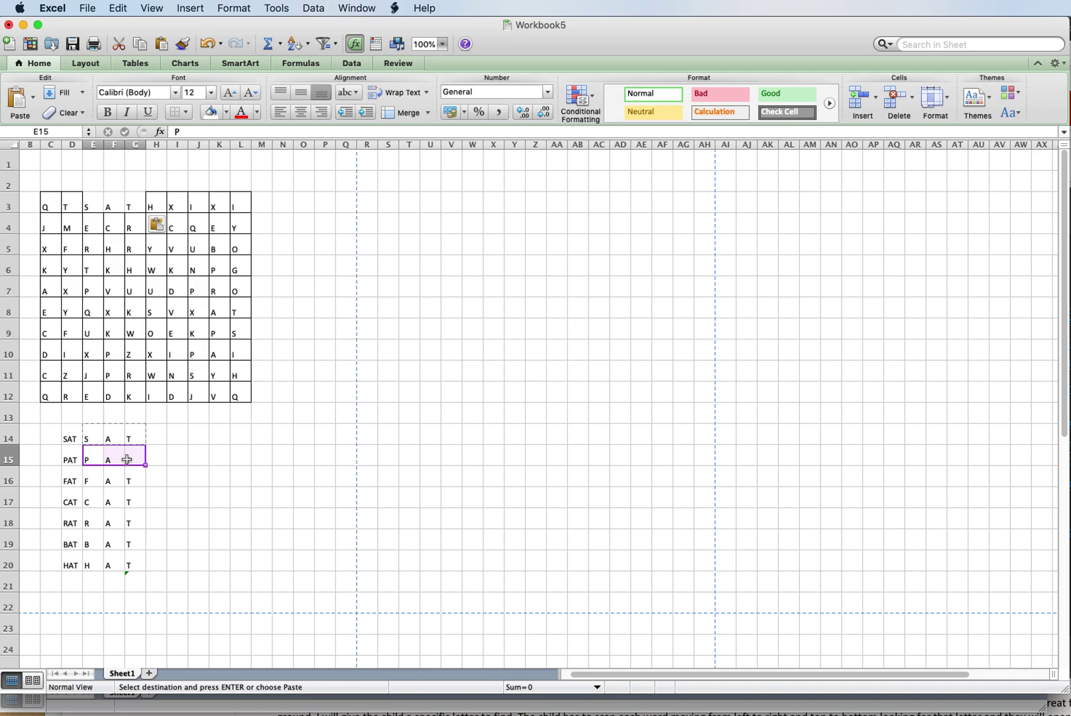
key("super+c")
left_click_drag(98, 240, 130, 247)
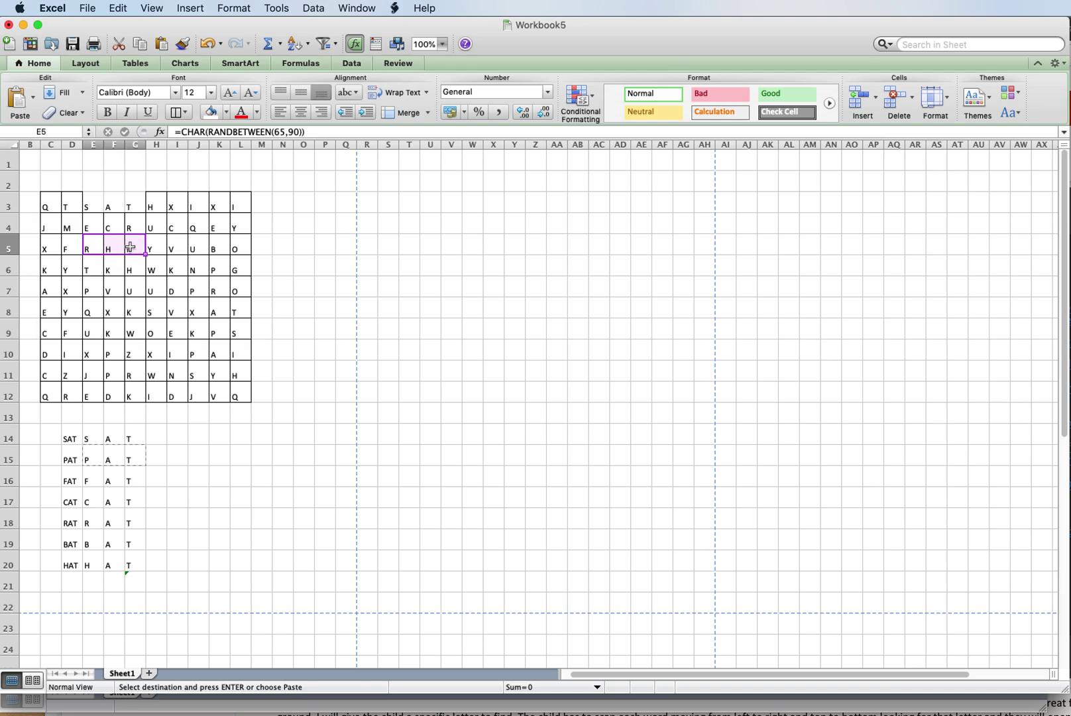
key("super+v")
Step: Copy the separated letters of FAT from E16:G16 into the grid at I6:K6
left_click_drag(93, 482, 137, 481)
key("super+c")
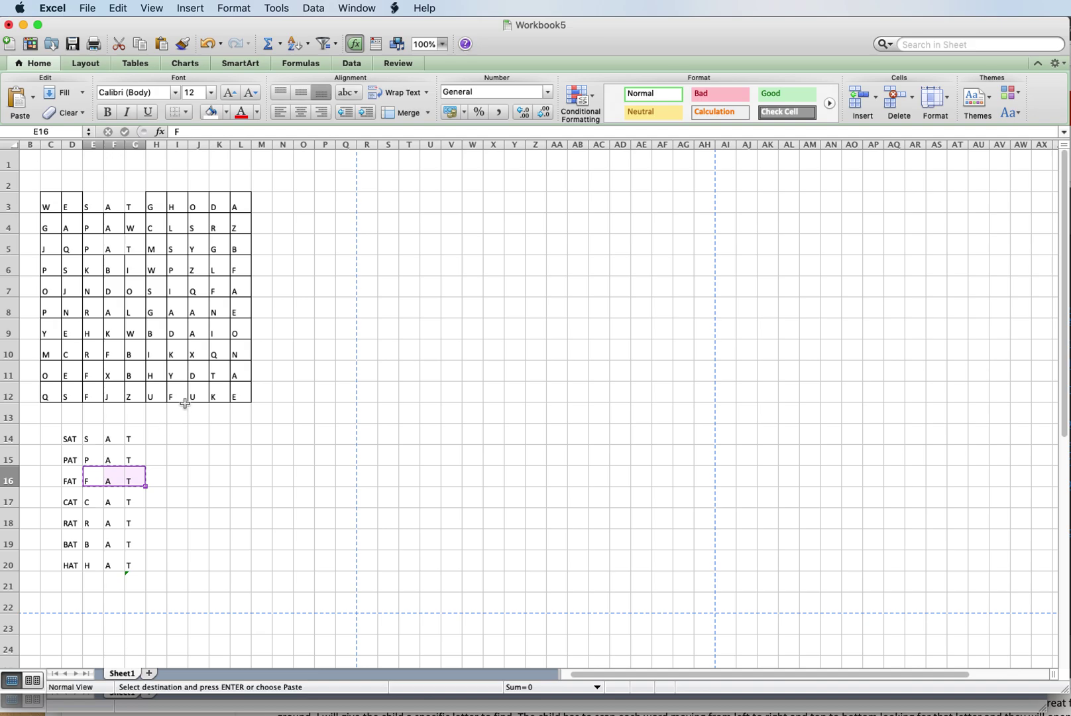
left_click_drag(173, 270, 235, 270)
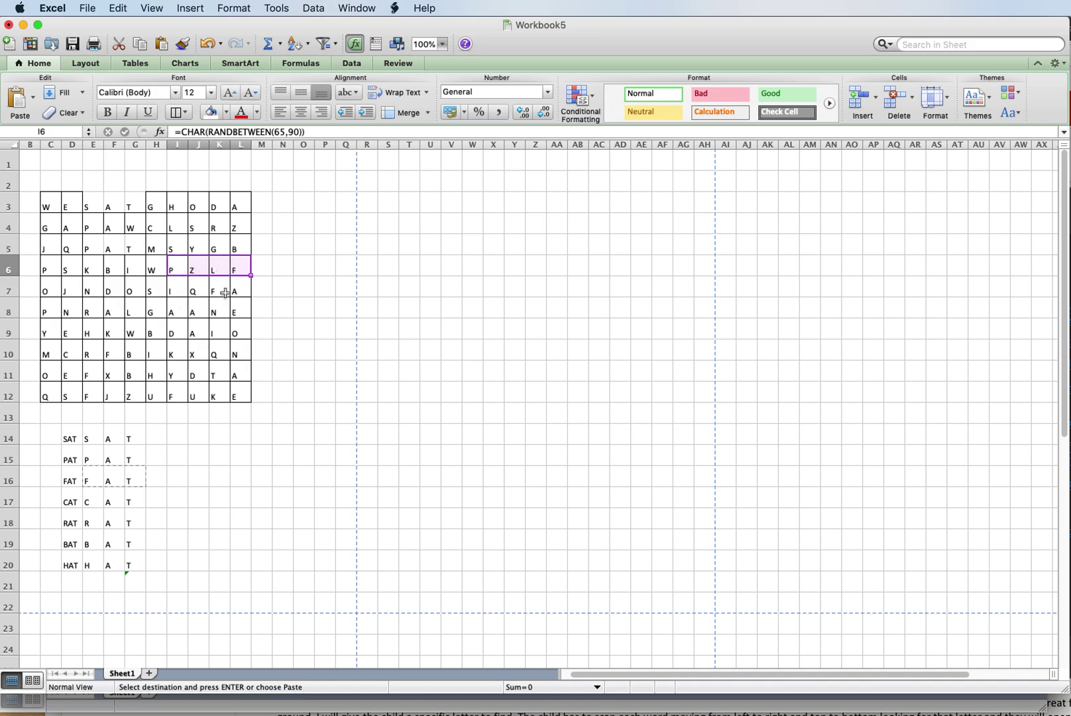
key("super+v")
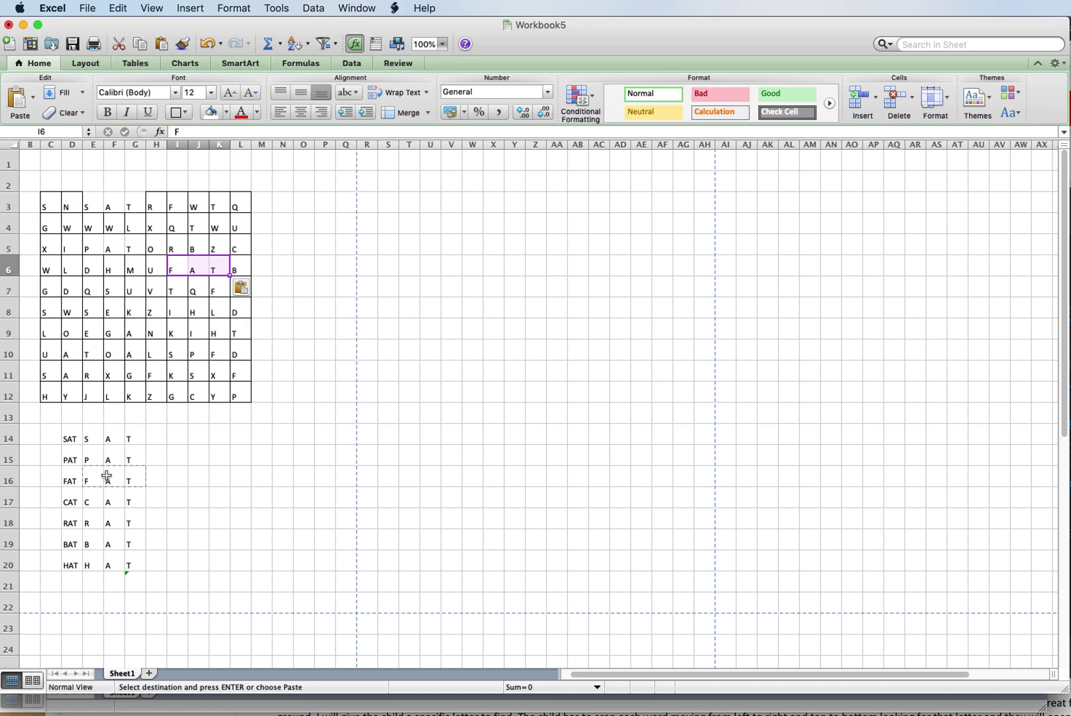
Step: Copy the separated letters of CAT from E17:G17 into the grid at C8:E8
left_click_drag(93, 502, 135, 501)
key("super+c")
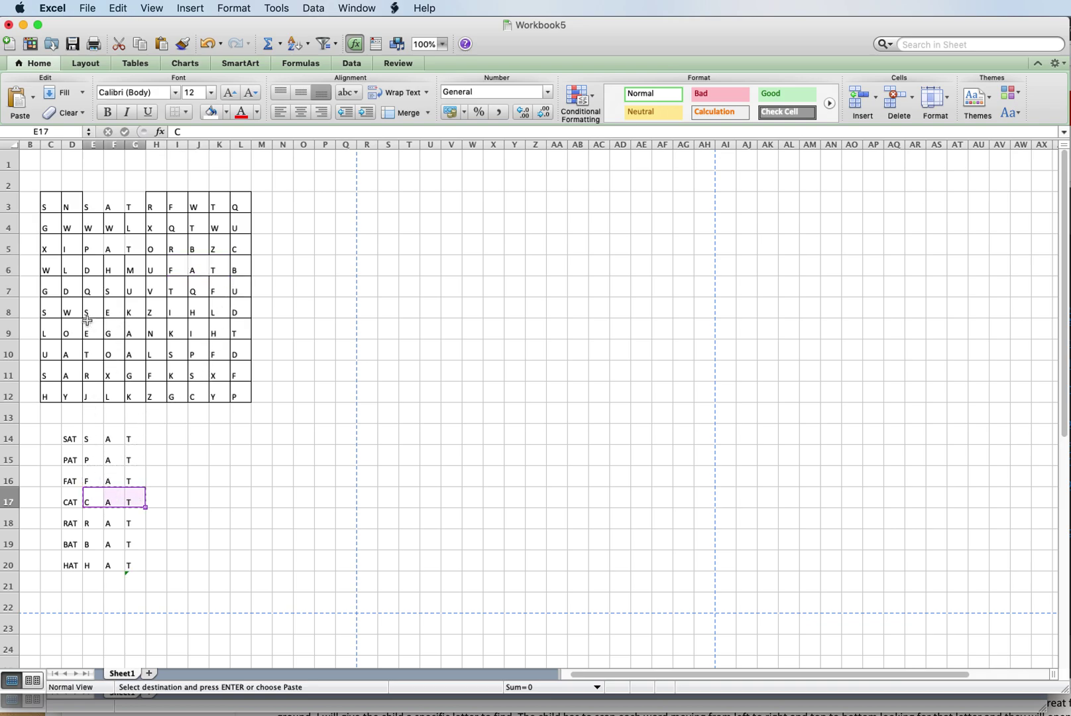
left_click_drag(44, 313, 86, 313)
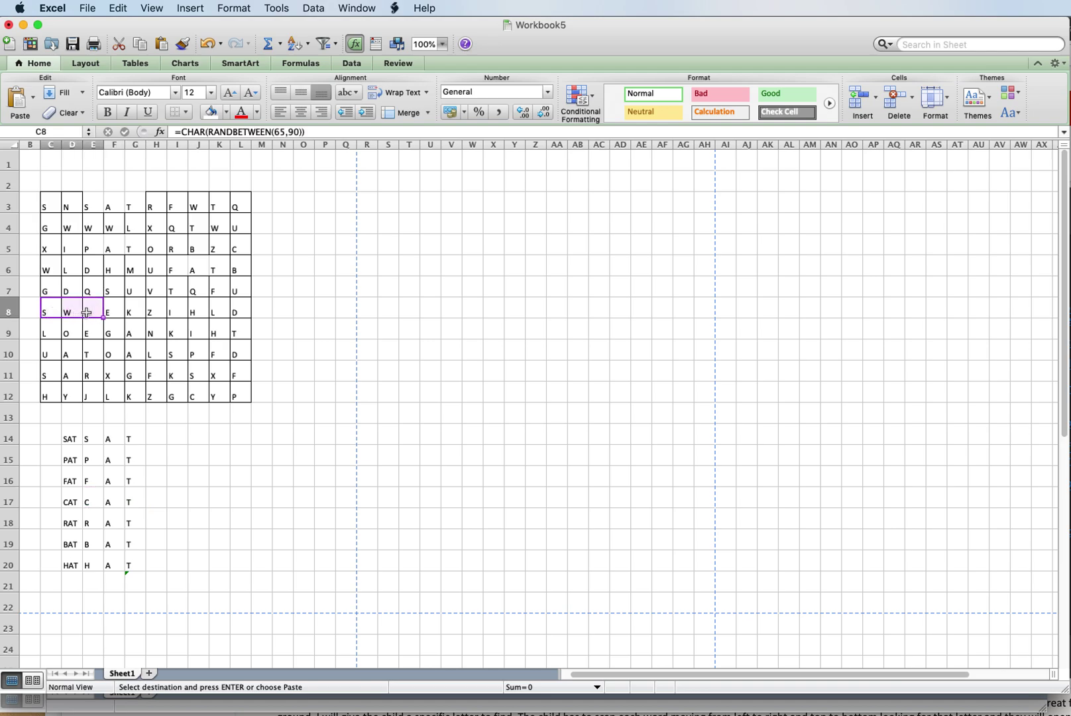
key("super+v")
Step: Copy the separated letters of RAT from E18:G18 into the grid at F9:H9
left_click_drag(93, 523, 135, 521)
key("super+c")
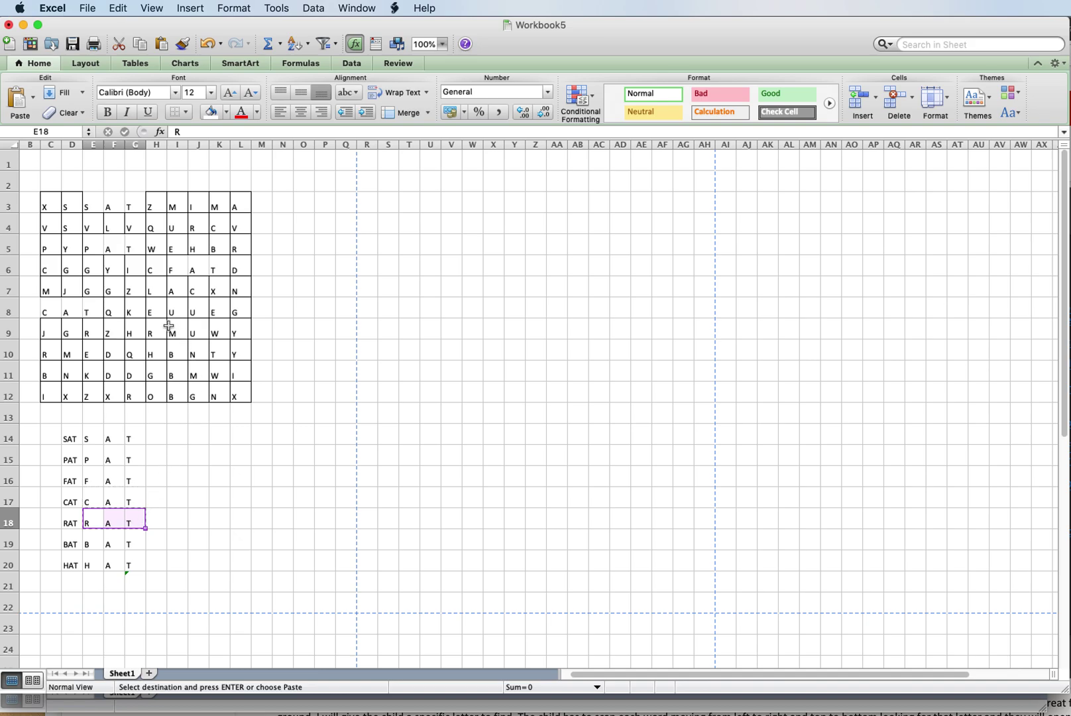
left_click_drag(113, 334, 151, 333)
key("super+v")
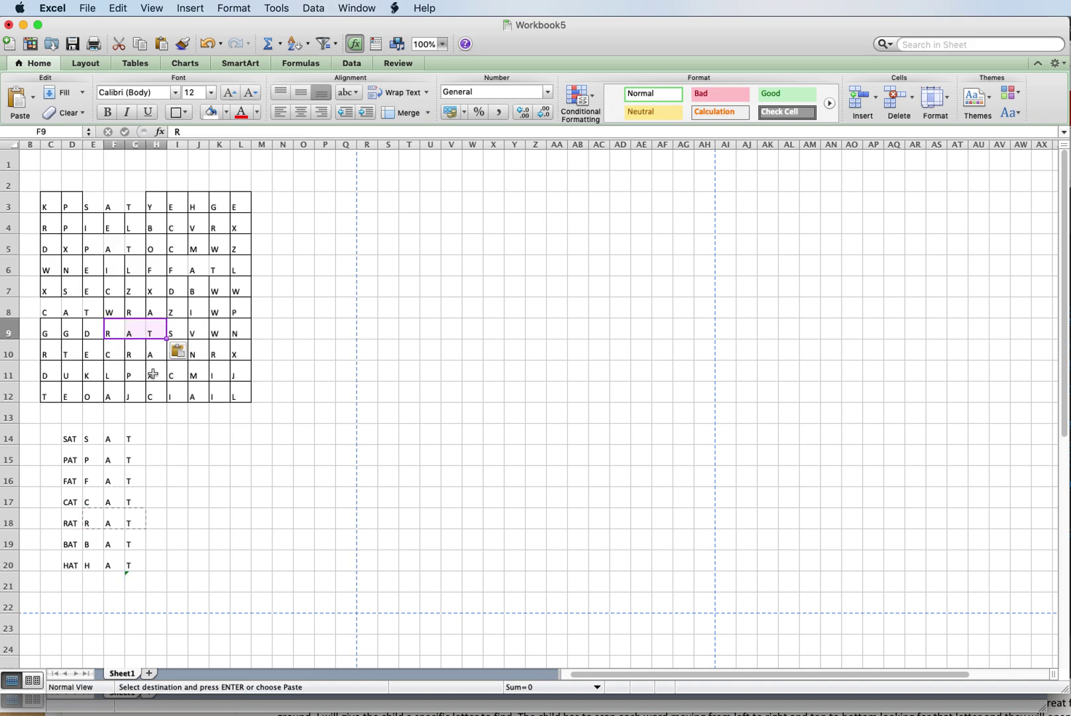
Step: Copy the separated letters of BAT from E19:G19 into the grid at H10:J10
left_click_drag(88, 544, 131, 543)
key("super+c")
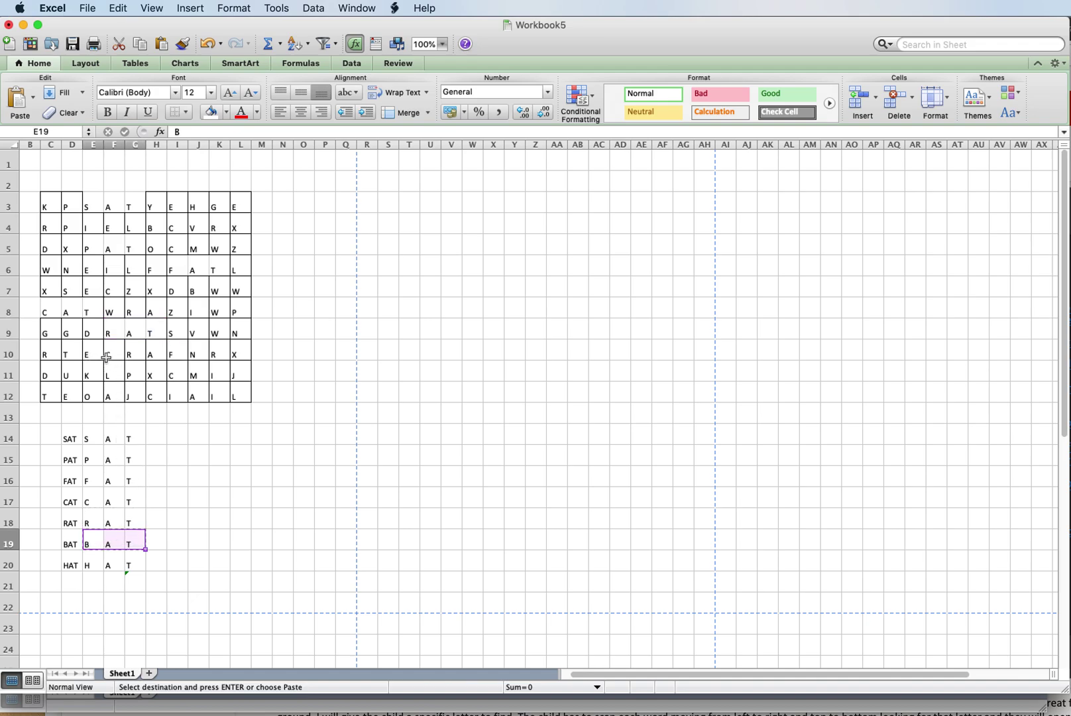
left_click_drag(145, 355, 193, 354)
key("super+v")
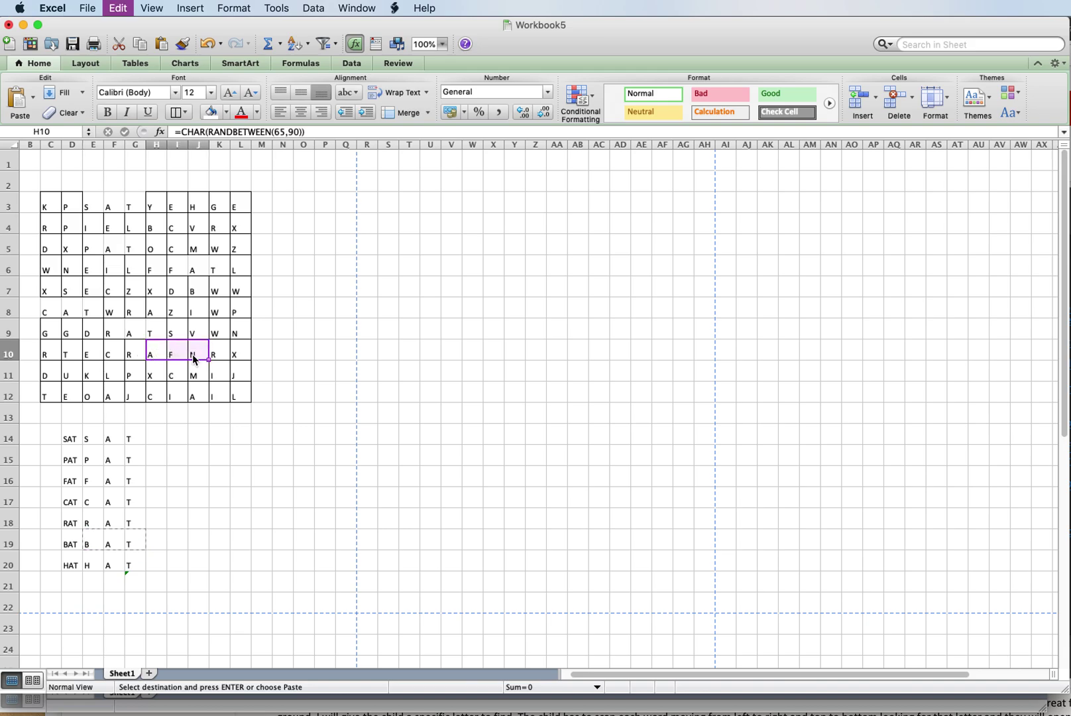
Step: Copy the separated letters of HAT from E20:G20 into the grid's last row at I12:K12
left_click_drag(88, 565, 129, 561)
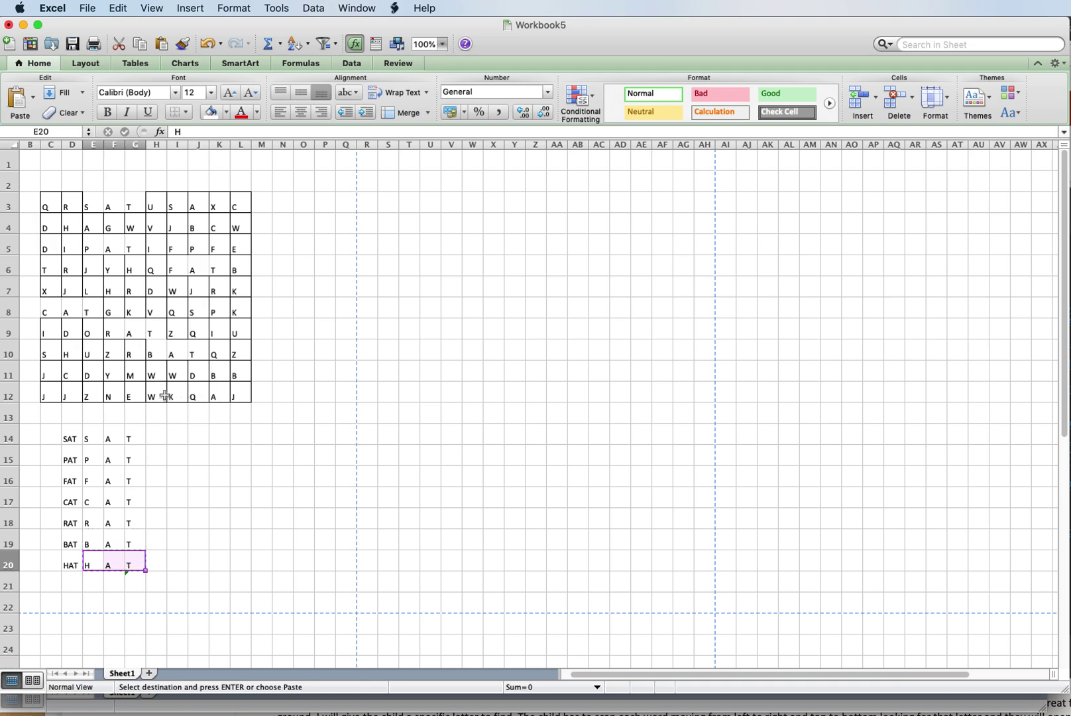
left_click_drag(181, 395, 215, 396)
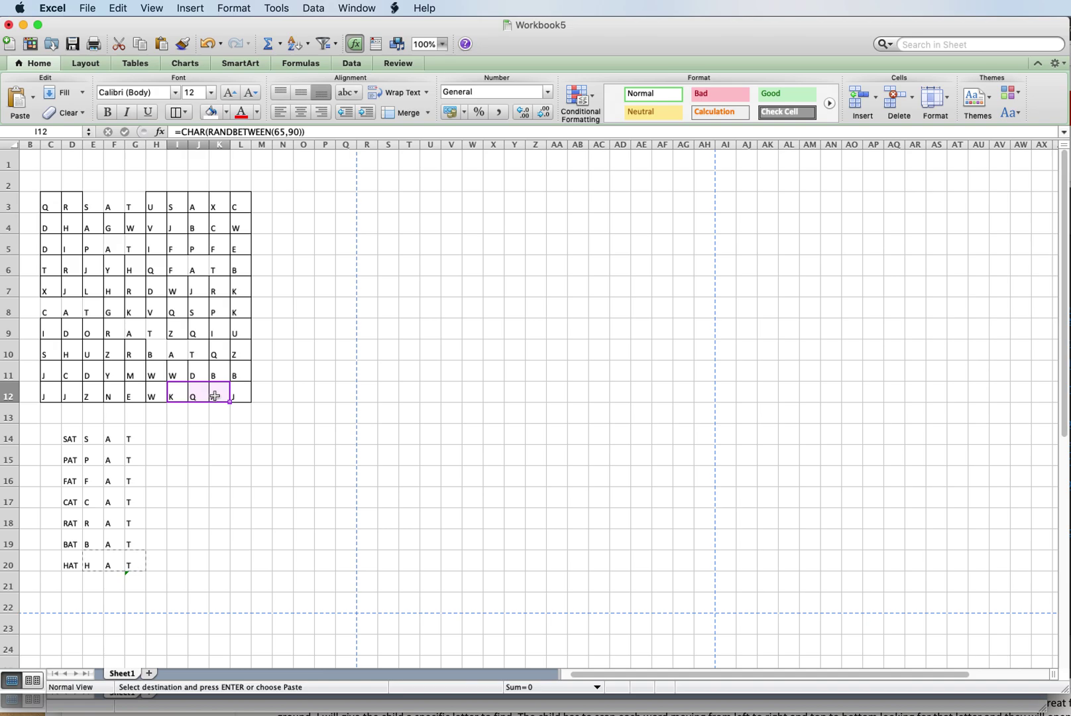
key("super+v")
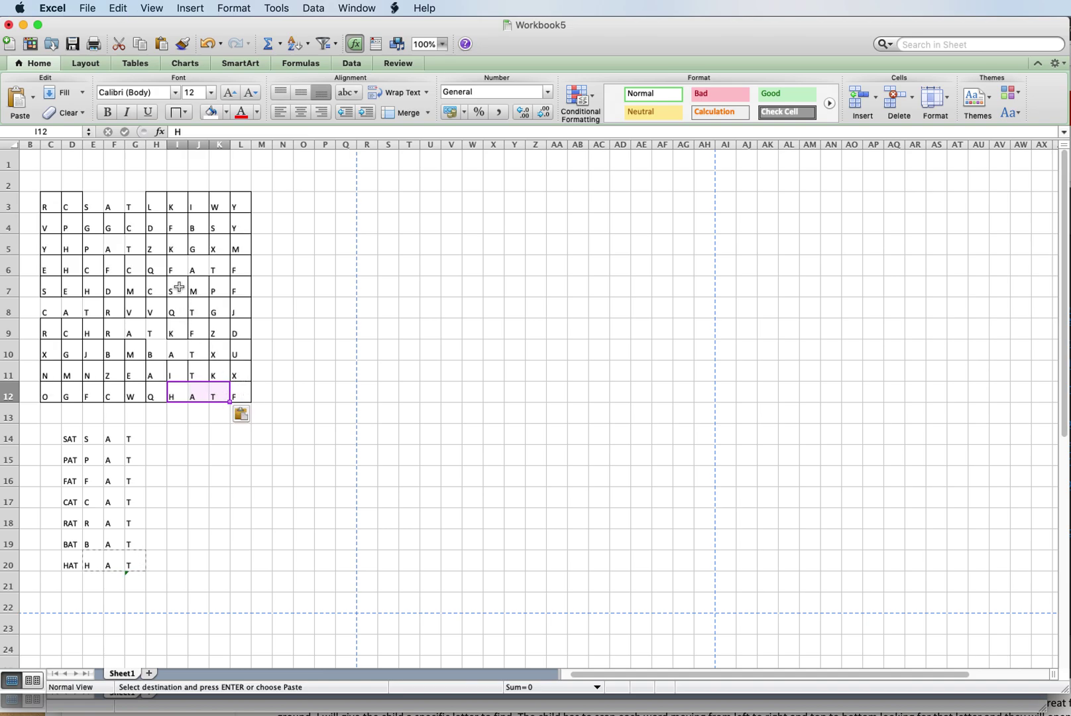
Step: Reapply borders around every cell of the letter grid C3:L12 and deselect the grid
left_click_drag(48, 198, 239, 397)
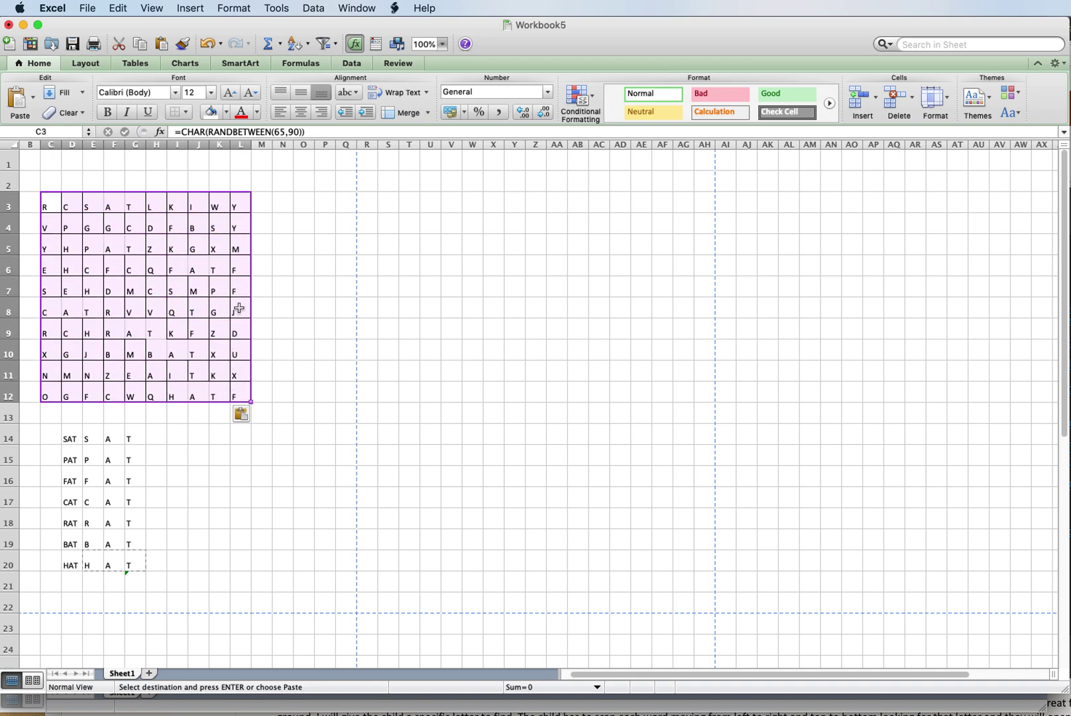
left_click(185, 108)
left_click(201, 150)
left_click(297, 396)
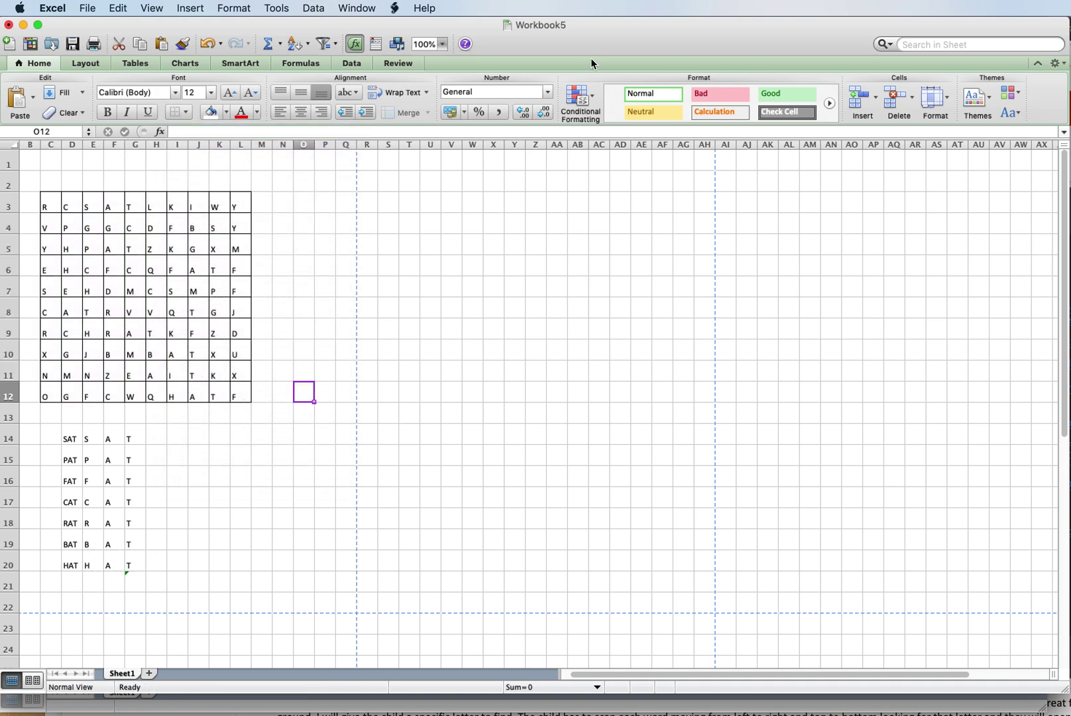